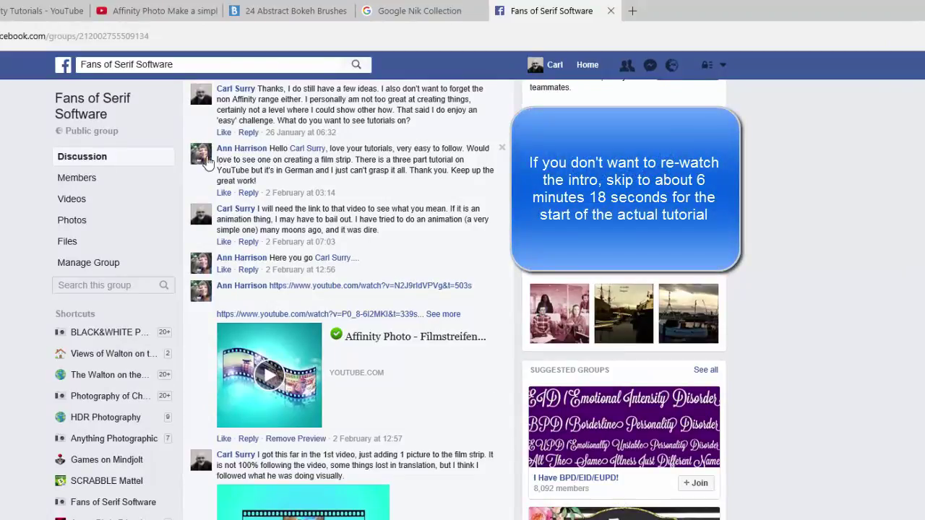
Examine the affinitytutorials YouTube channel and the Affinity Tutorials Facebook page for the three-part Filmstreifen tutorial
{"action": "mouse_move", "coordinate": [238, 148]}
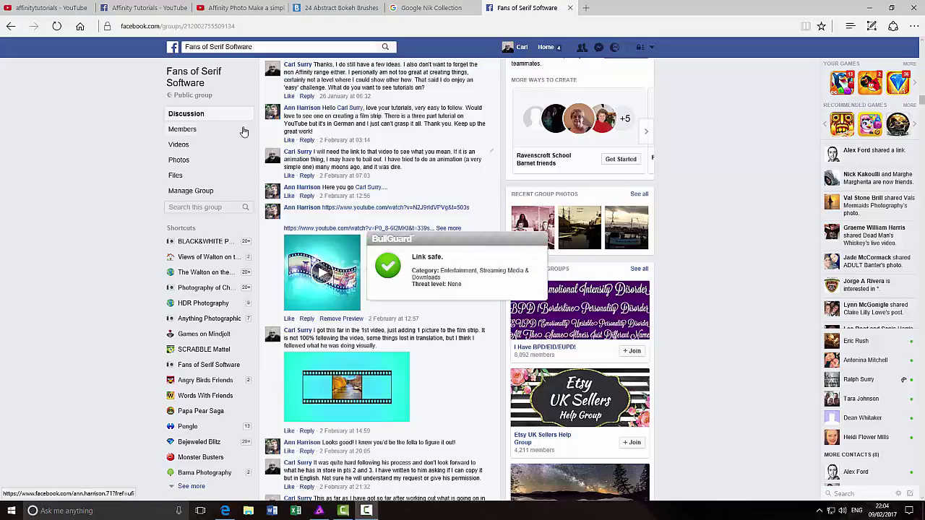
{"action": "left_click", "coordinate": [39, 10]}
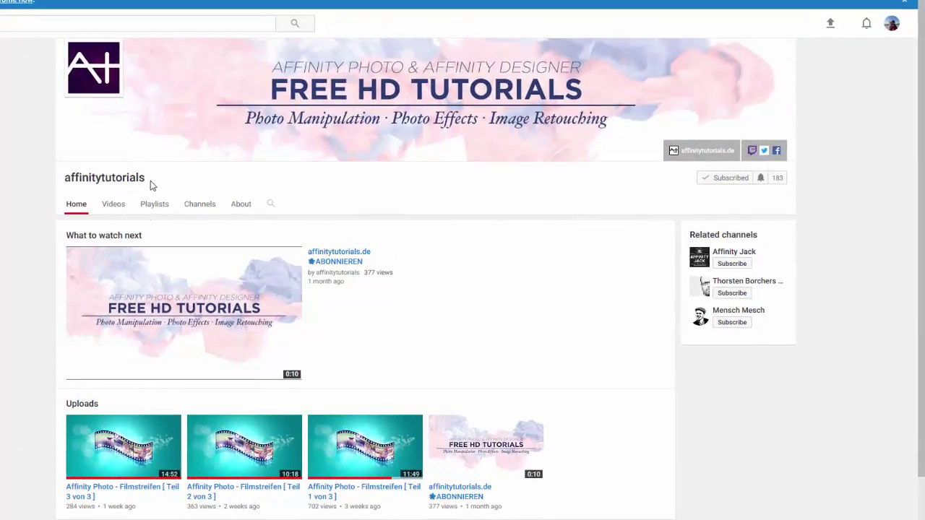
{"action": "scroll", "coordinate": [584, 238], "scroll_direction": "down", "scroll_amount": 2}
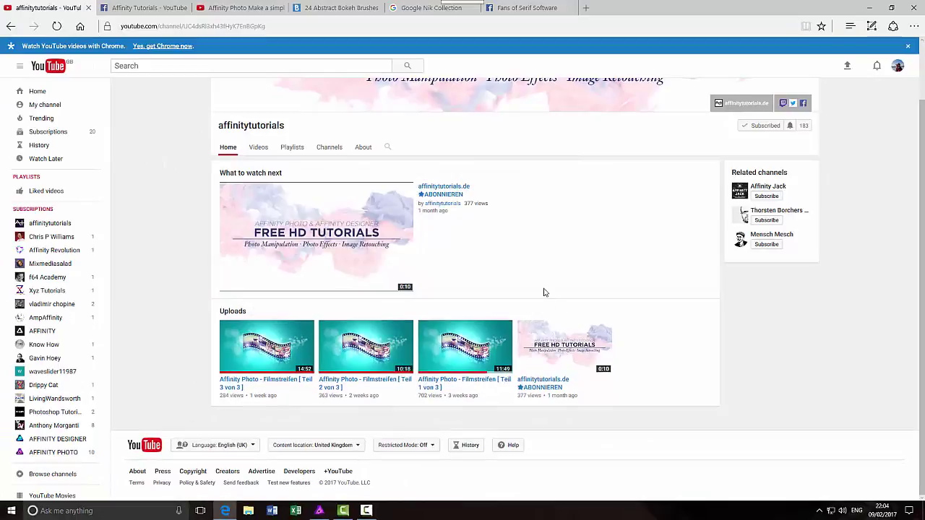
{"action": "scroll", "coordinate": [545, 289], "scroll_direction": "up", "scroll_amount": 1}
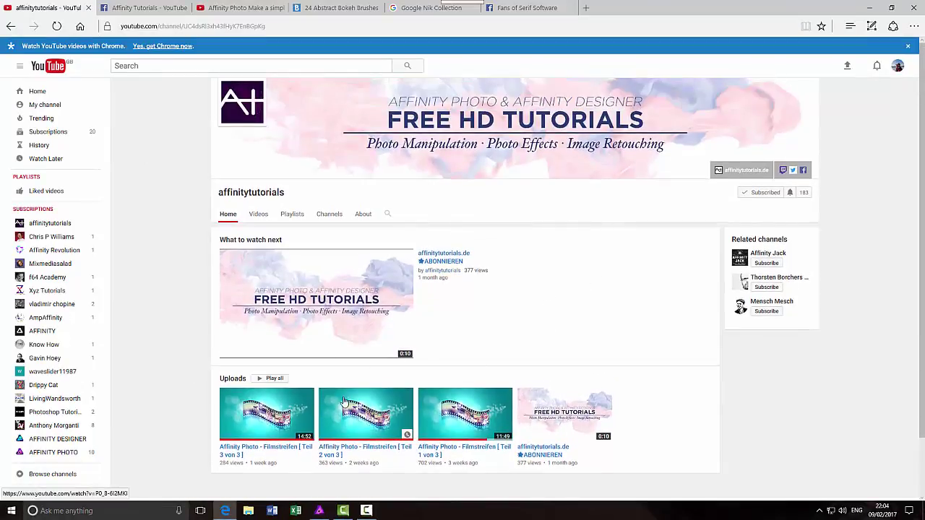
{"action": "left_click", "coordinate": [138, 11]}
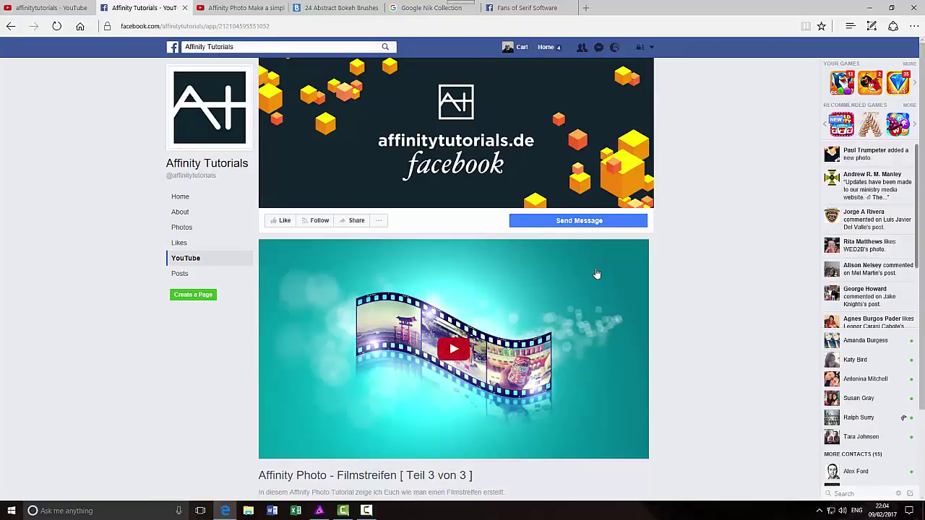
{"action": "scroll", "coordinate": [597, 274], "scroll_direction": "down", "scroll_amount": 2}
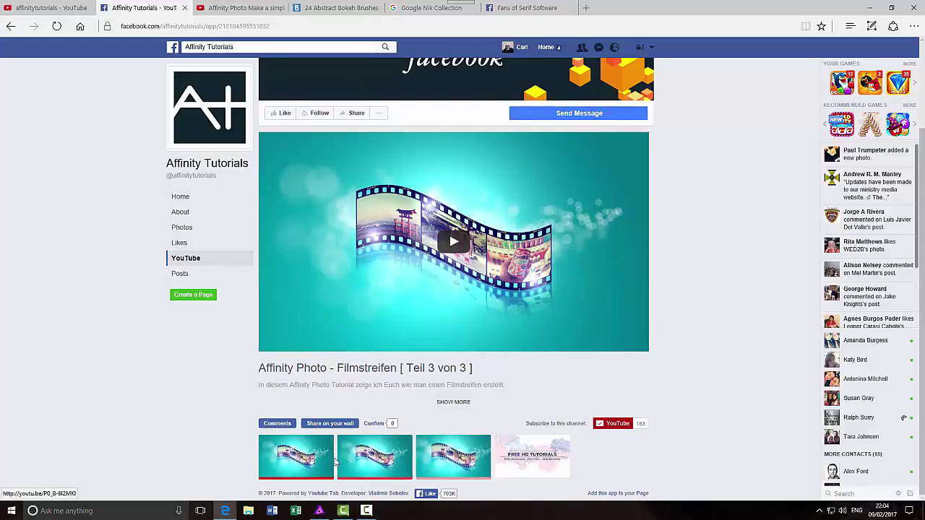
{"action": "scroll", "coordinate": [710, 346], "scroll_direction": "up", "scroll_amount": 1}
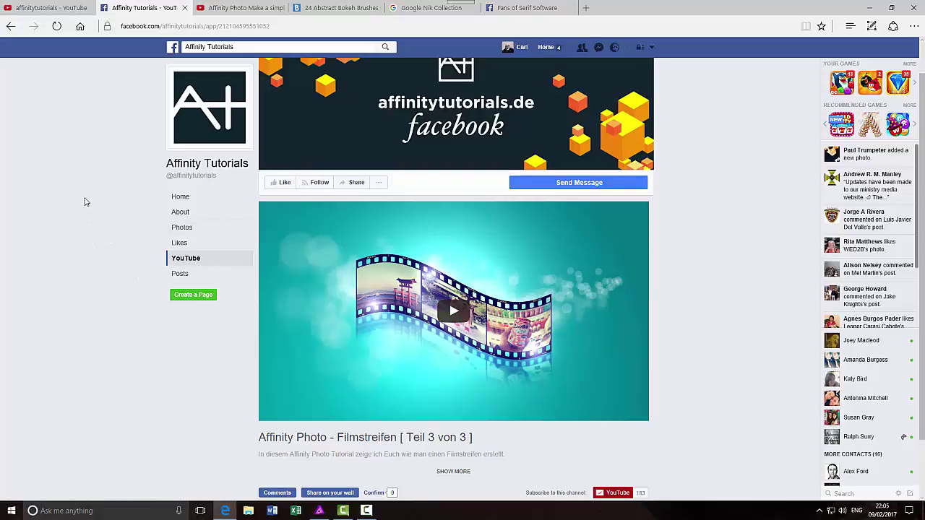
Review the web pages for the simple Bokeh brush tip tutorial, the 24 Abstract Bokeh Brushes and the Google Nik Collection
{"action": "left_click", "coordinate": [244, 8]}
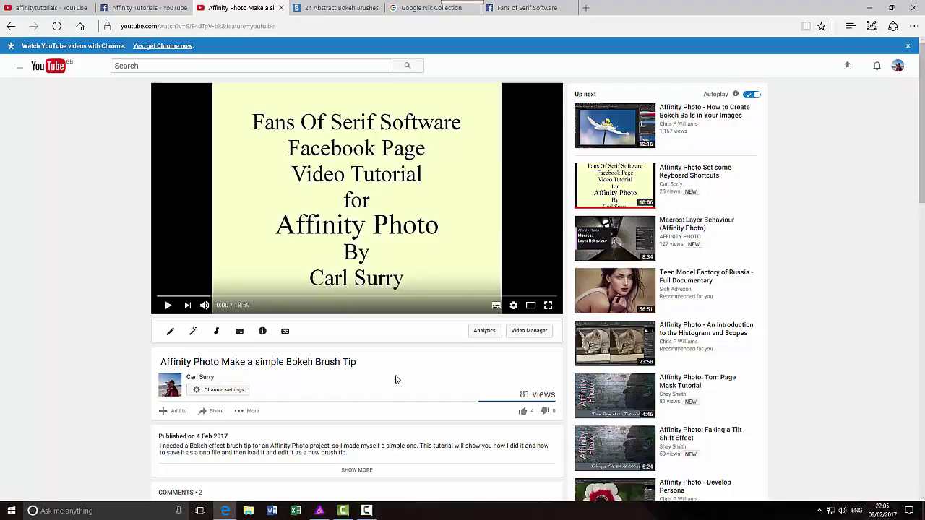
{"action": "scroll", "coordinate": [396, 379], "scroll_direction": "down", "scroll_amount": 2}
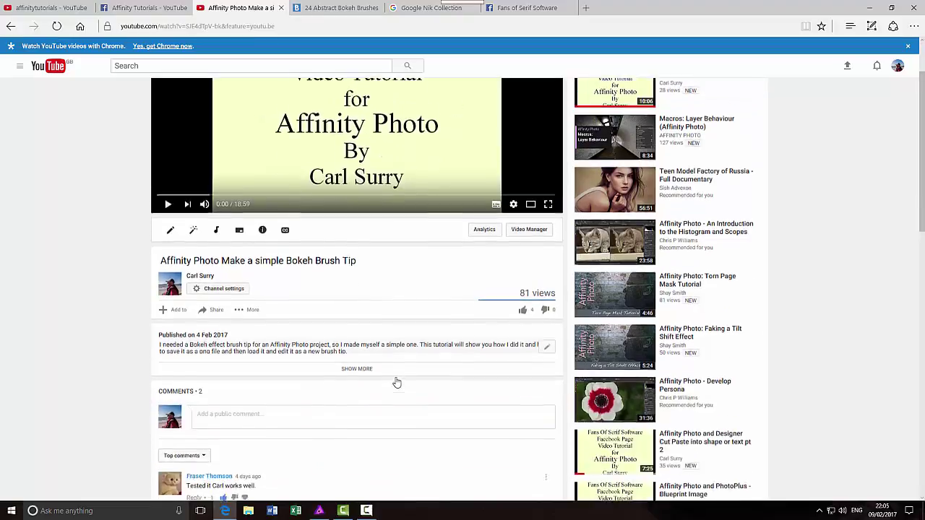
{"action": "scroll", "coordinate": [396, 382], "scroll_direction": "up", "scroll_amount": 2}
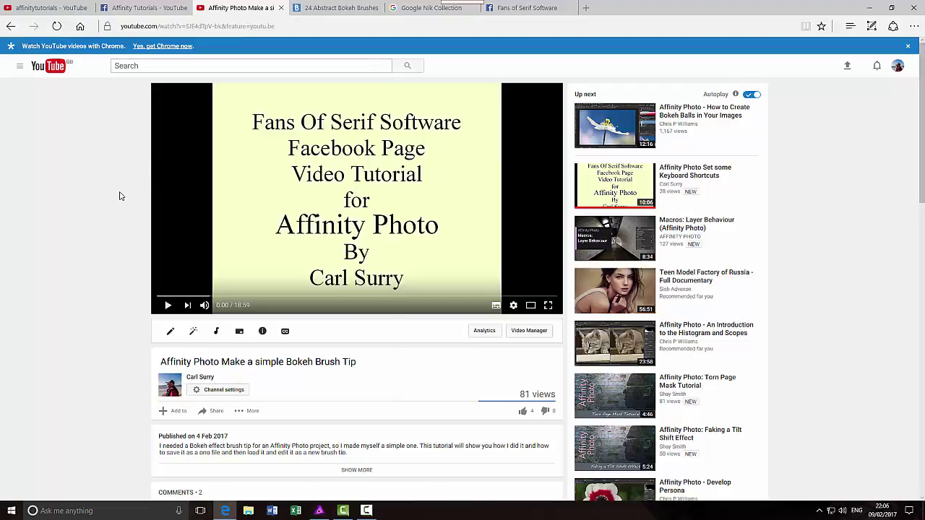
{"action": "left_click", "coordinate": [339, 8]}
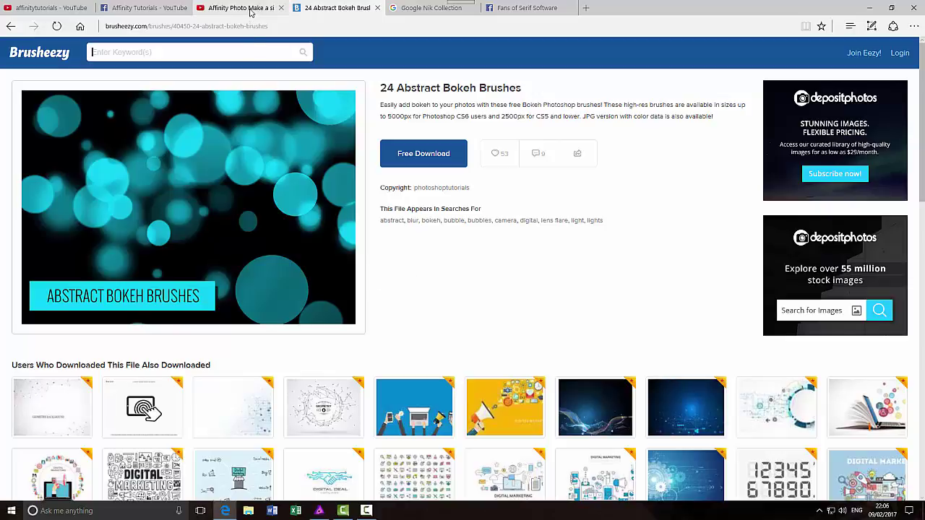
{"action": "mouse_move", "coordinate": [251, 12]}
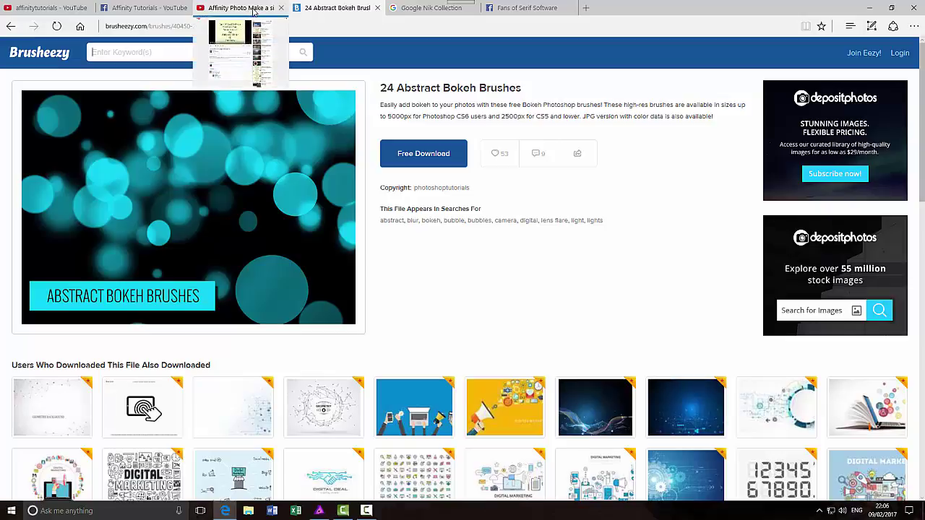
{"action": "left_click", "coordinate": [253, 10]}
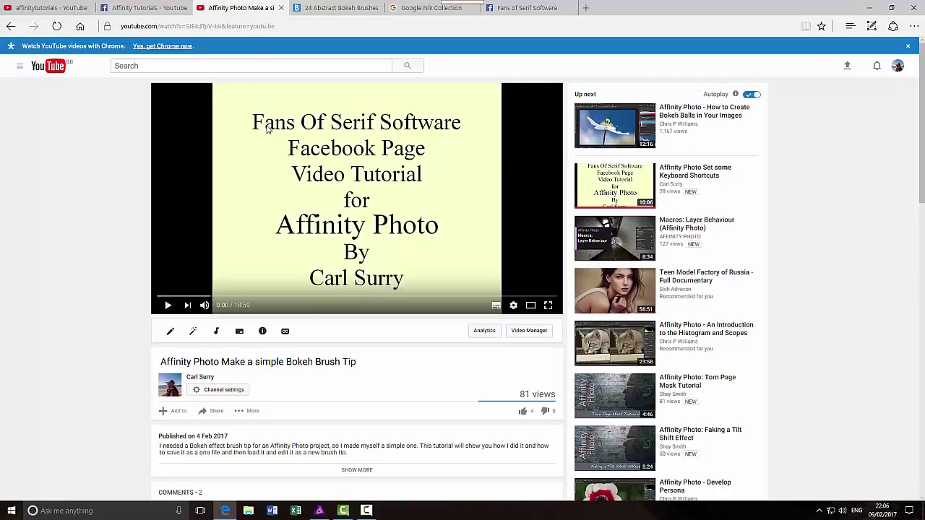
{"action": "left_click", "coordinate": [329, 13]}
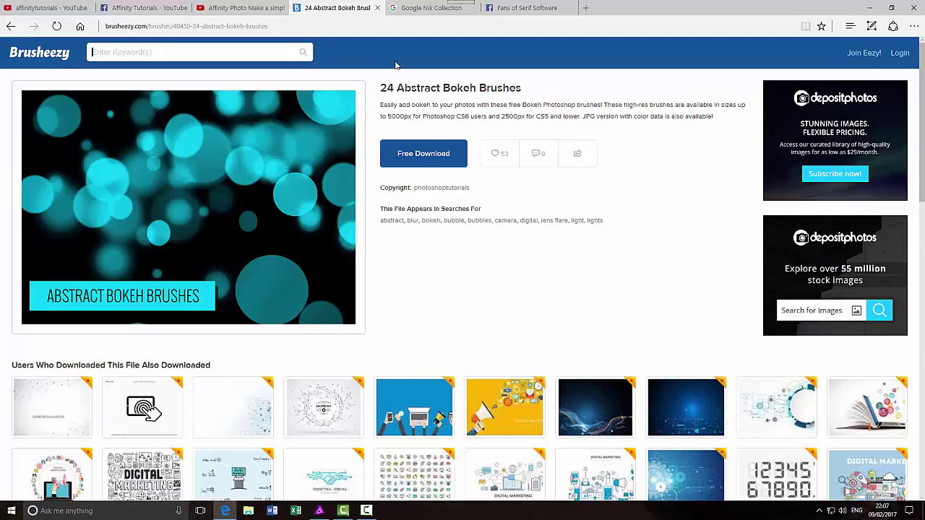
{"action": "left_click", "coordinate": [434, 8]}
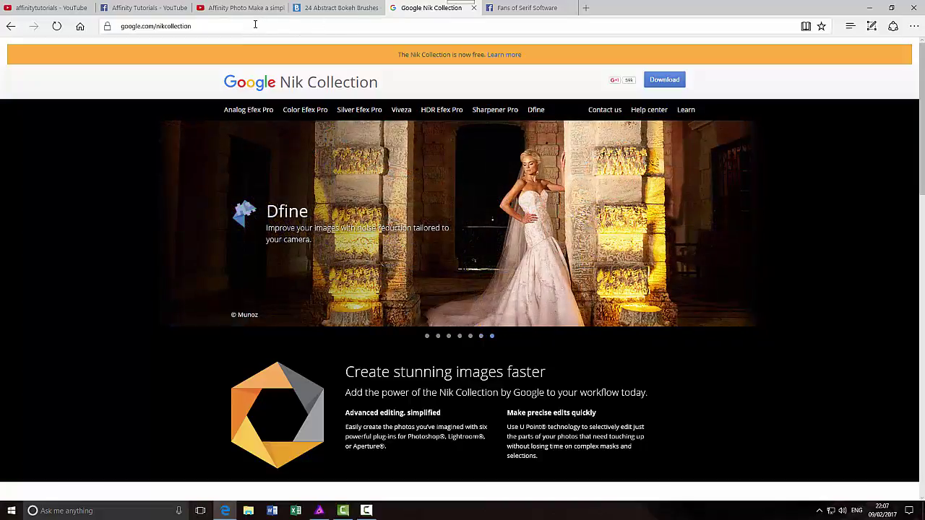
{"action": "left_click", "coordinate": [331, 9]}
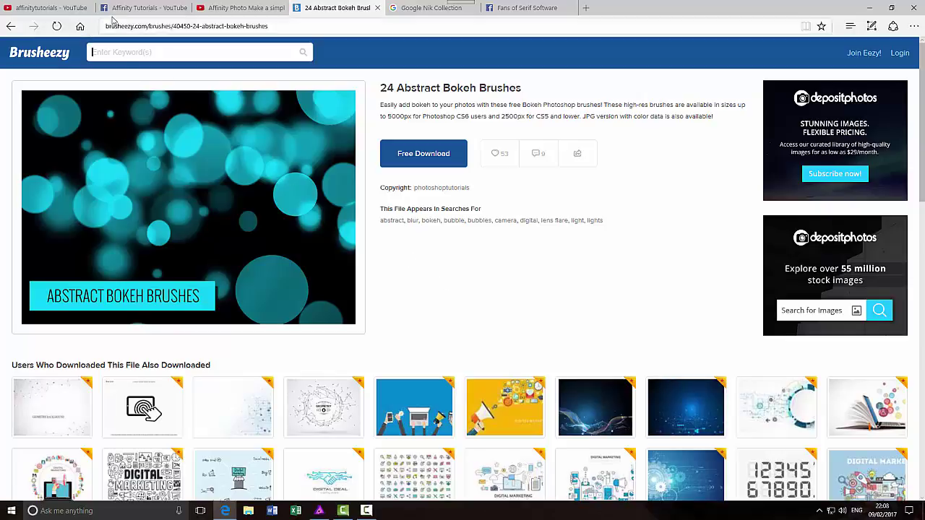
{"action": "left_click", "coordinate": [60, 11]}
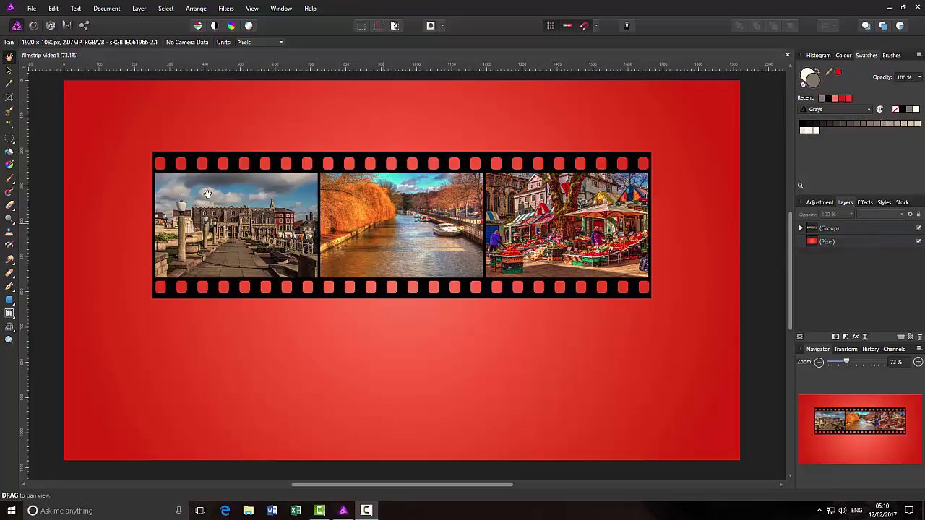
In Affinity Photo, move the filmstrip group slightly higher on the red background
{"action": "left_click", "coordinate": [8, 70]}
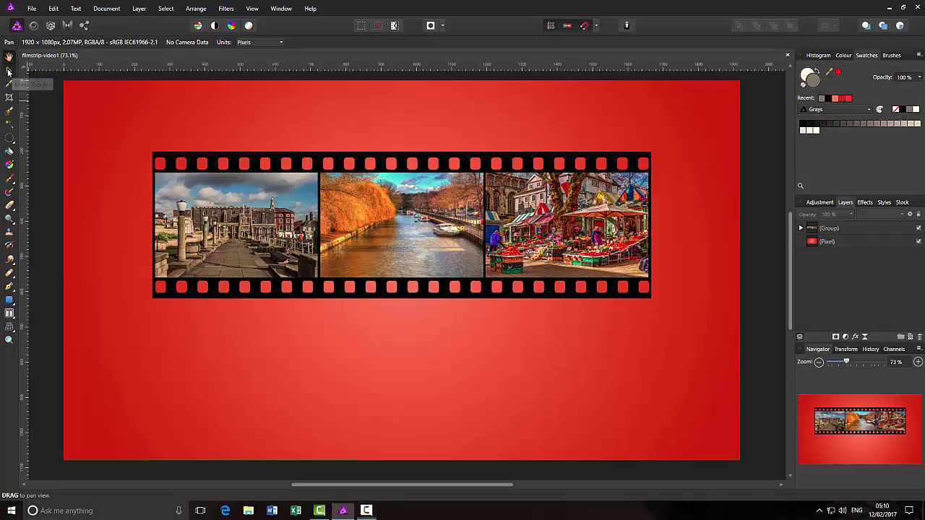
{"action": "left_click", "coordinate": [302, 206]}
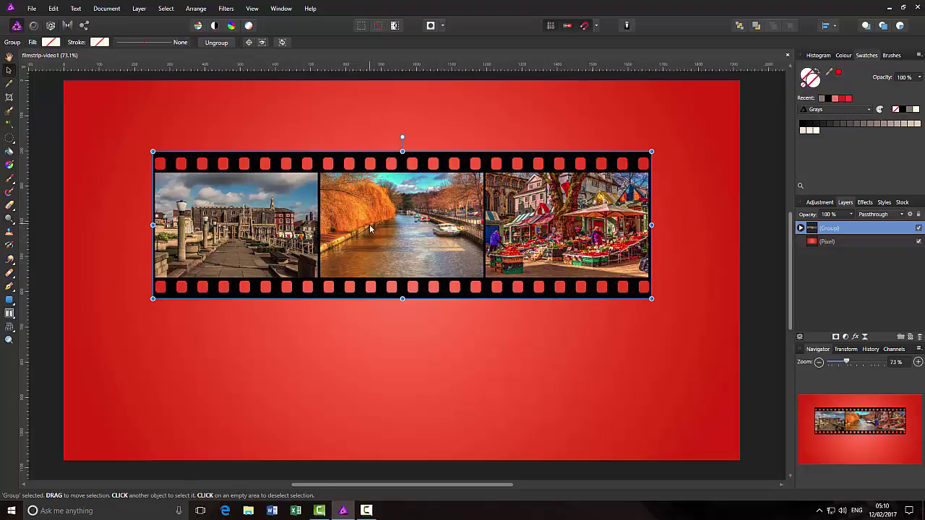
{"action": "mouse_move", "coordinate": [363, 226]}
{"action": "left_mouse_down"}
{"action": "mouse_move", "coordinate": [337, 212]}
{"action": "mouse_move", "coordinate": [376, 224]}
{"action": "mouse_move", "coordinate": [363, 226]}
{"action": "left_mouse_up"}
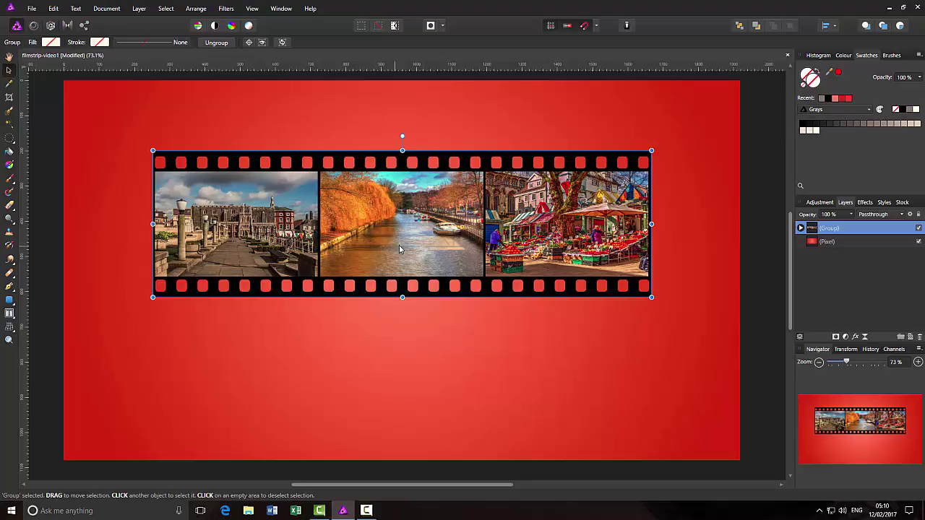
{"action": "left_click_drag", "start_coordinate": [407, 236], "coordinate": [407, 225]}
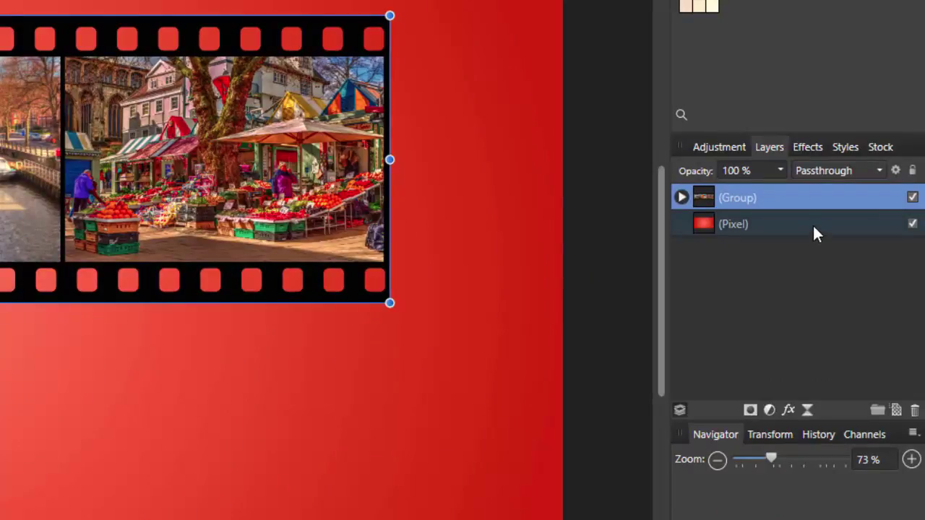
Rename the red pixel layer as Background
{"action": "right_click", "coordinate": [767, 218]}
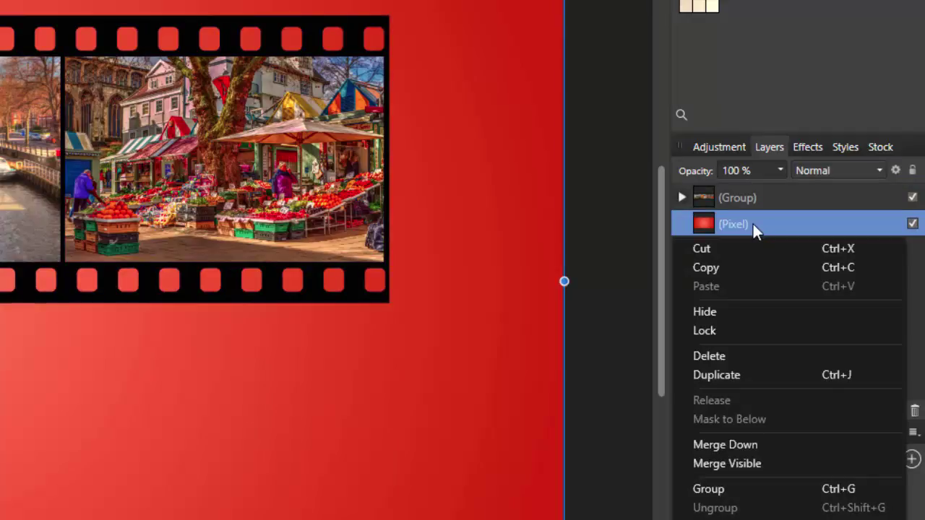
{"action": "double_click", "coordinate": [760, 224]}
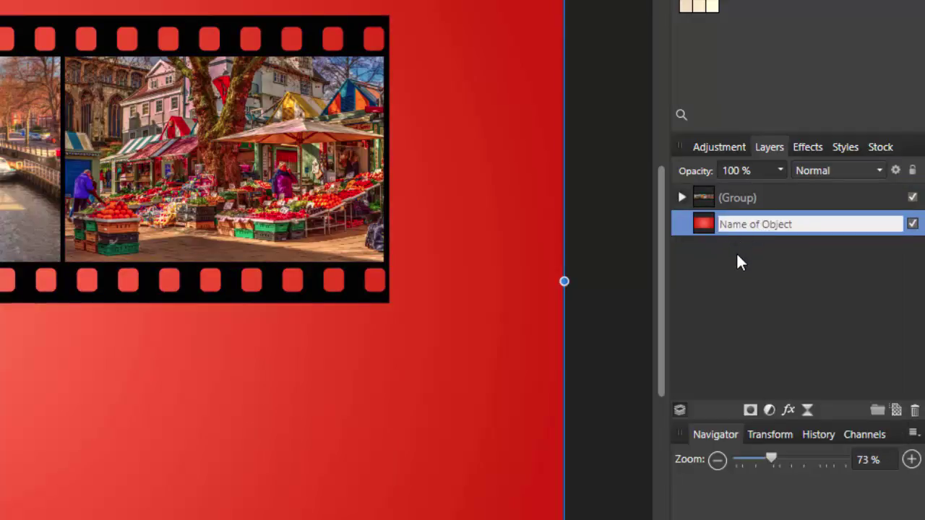
{"action": "type", "text": "Backg"}
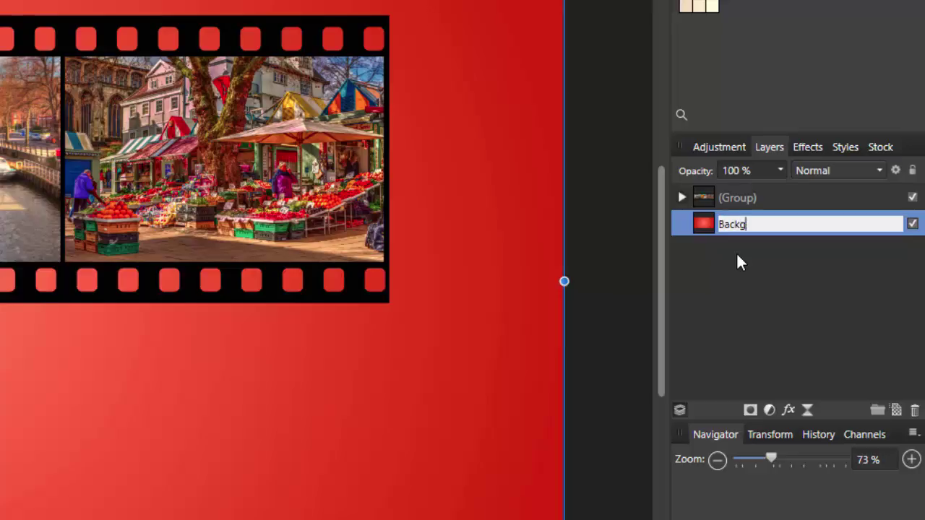
{"action": "type", "text": "round"}
{"action": "key", "text": "Return"}
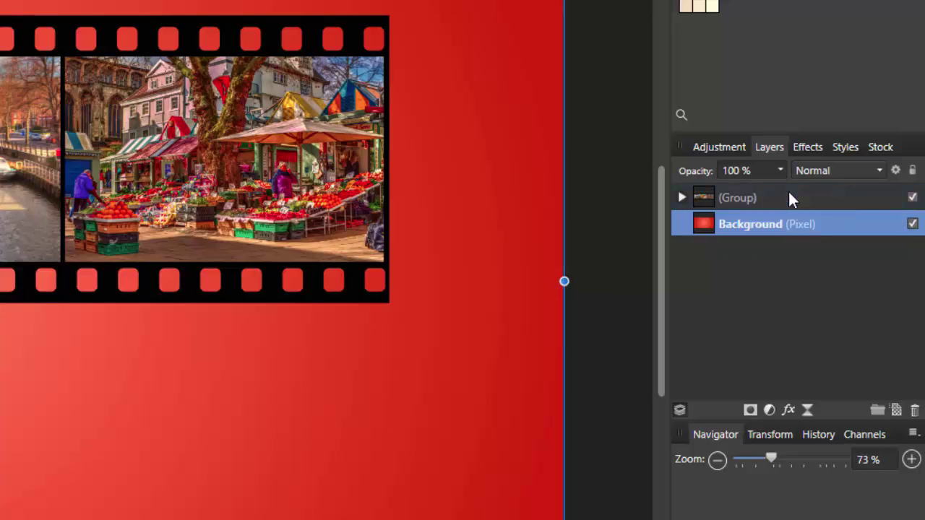
Rename the group holding the three-picture film strip as Filmstrip
{"action": "left_click", "coordinate": [789, 198]}
{"action": "double_click", "coordinate": [764, 198]}
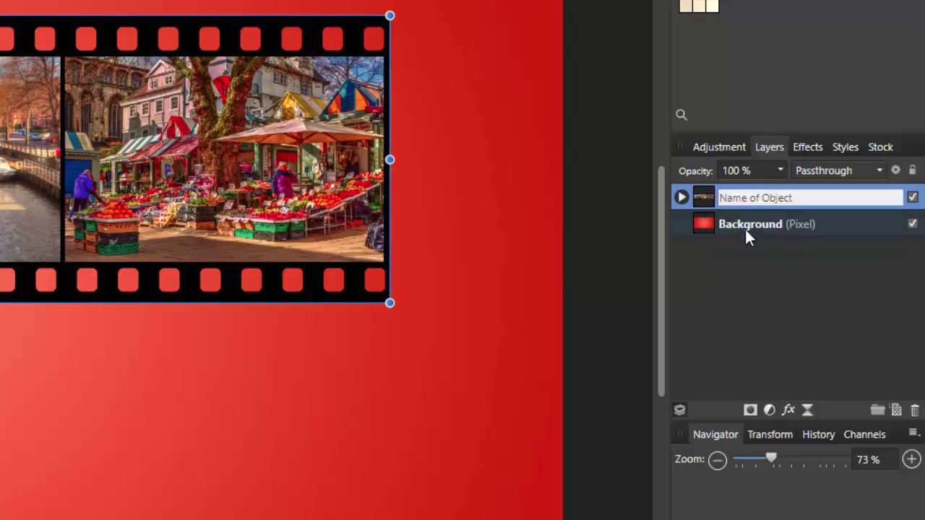
{"action": "type", "text": "F"}
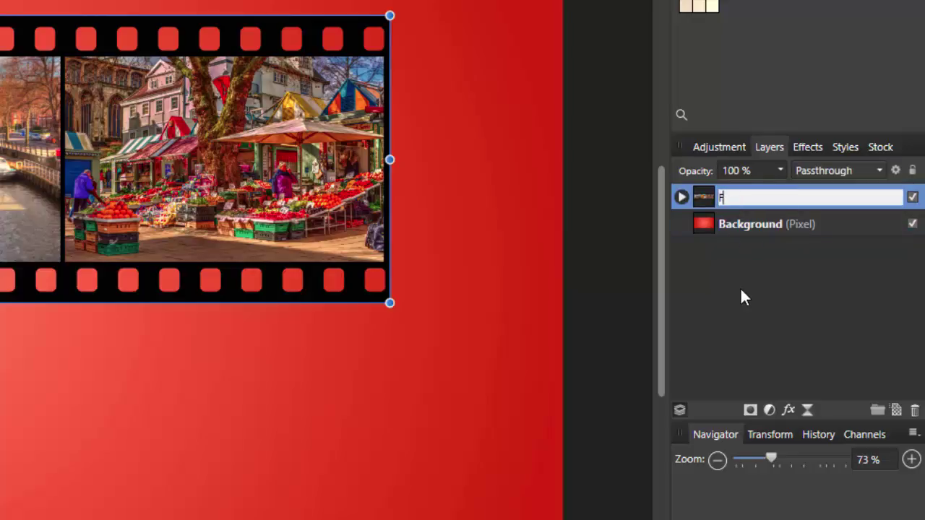
{"action": "type", "text": "ilmstrip"}
{"action": "left_click", "coordinate": [650, 283]}
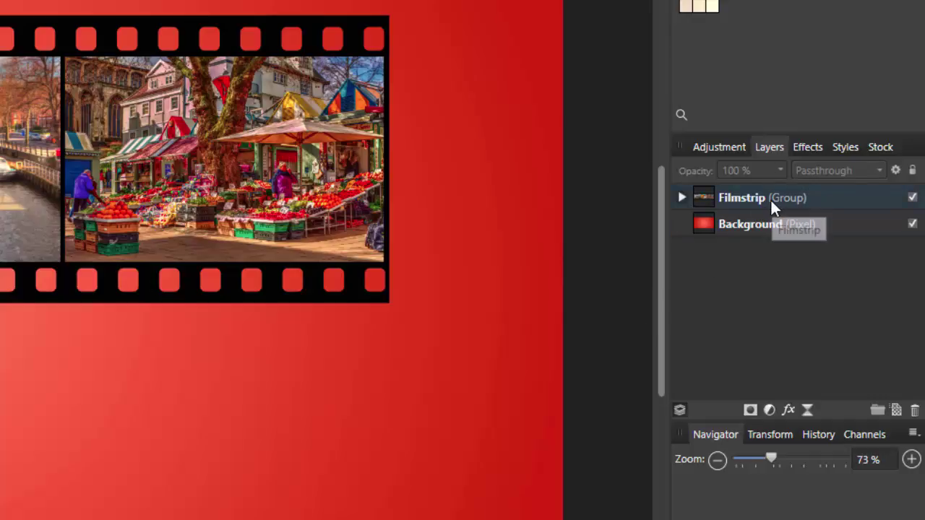
Duplicate the Filmstrip group
{"action": "left_click", "coordinate": [838, 204]}
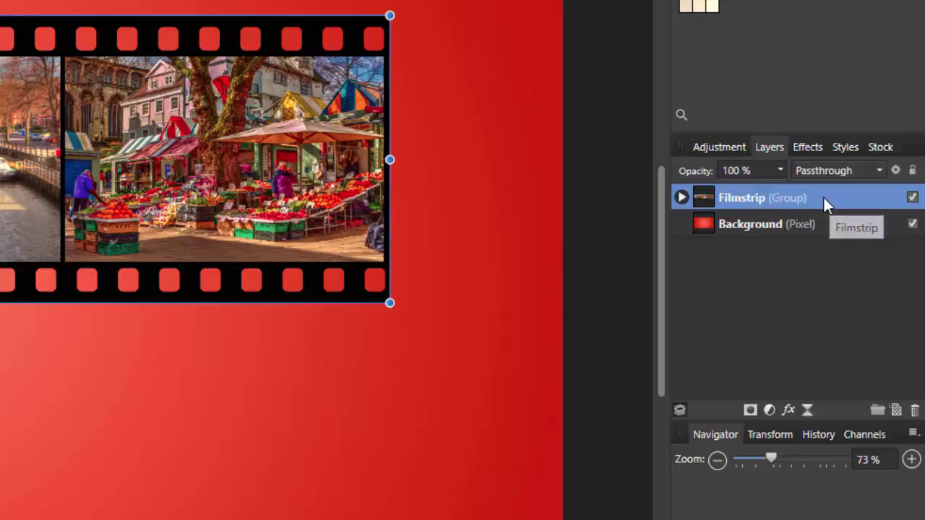
{"action": "right_click", "coordinate": [824, 197]}
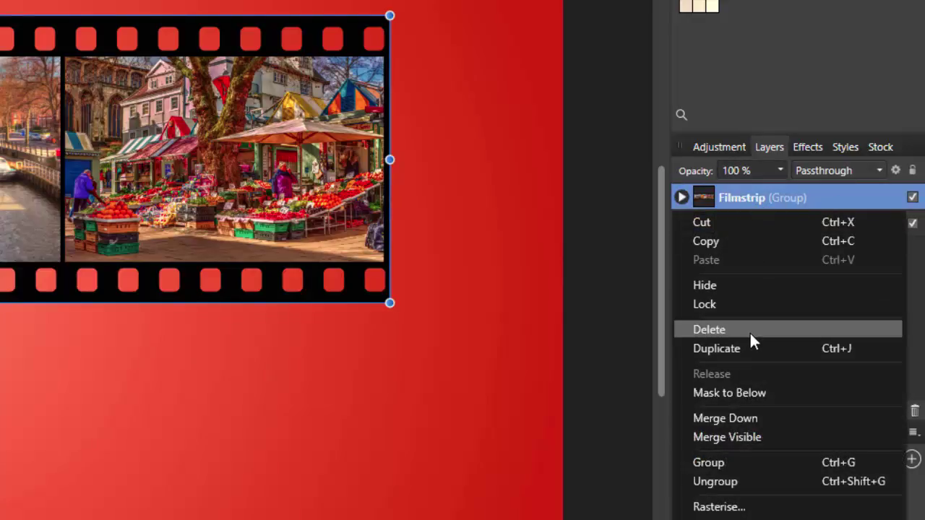
{"action": "left_click", "coordinate": [733, 348]}
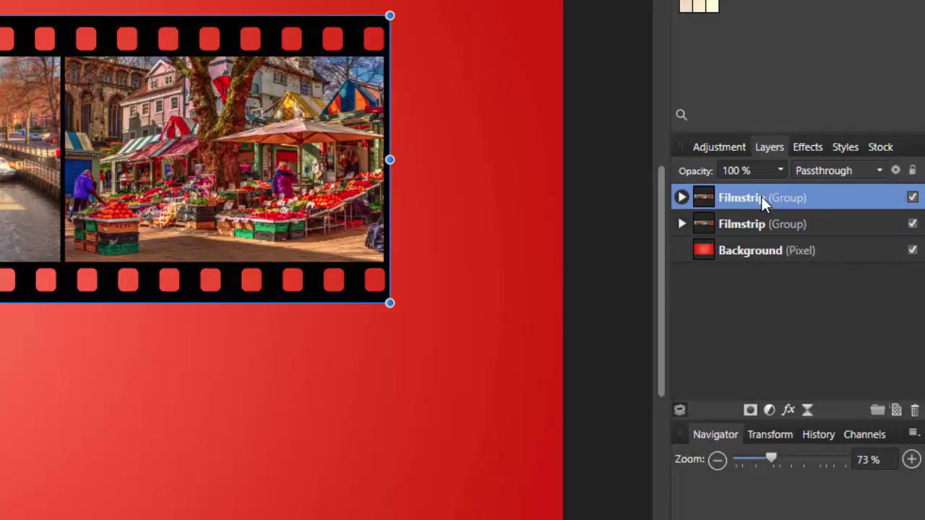
Rename the lower of the two Filmstrip groups as Filmstrip Backup and hide it
{"action": "left_click", "coordinate": [821, 224]}
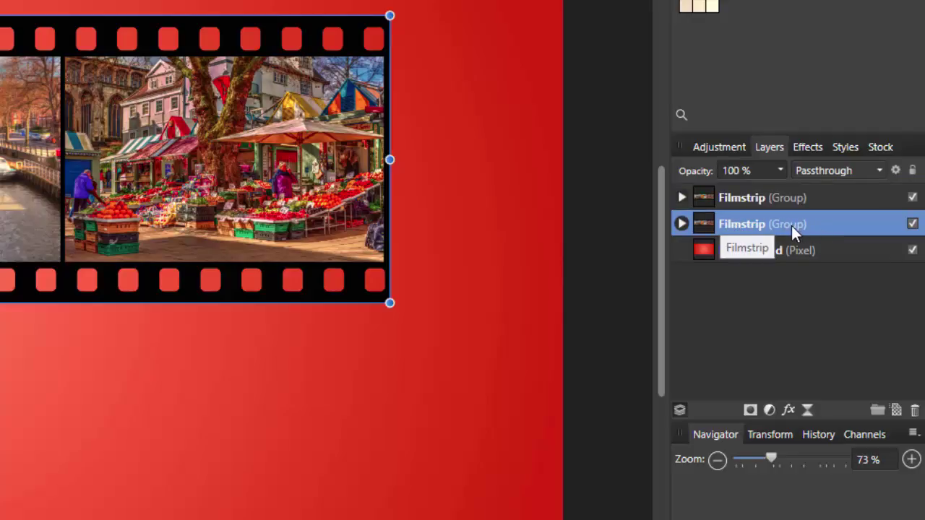
{"action": "double_click", "coordinate": [792, 224]}
{"action": "left_click", "coordinate": [766, 225]}
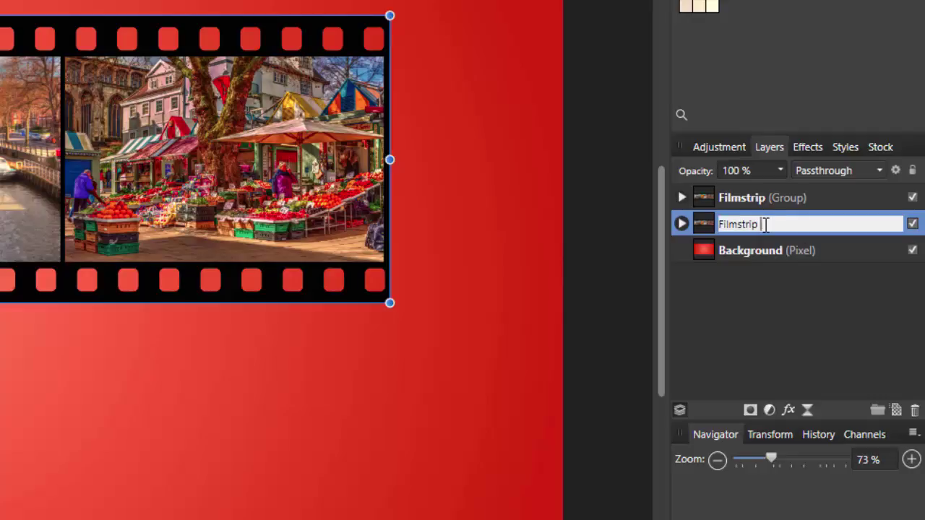
{"action": "type", "text": "Backup"}
{"action": "key", "text": "Return"}
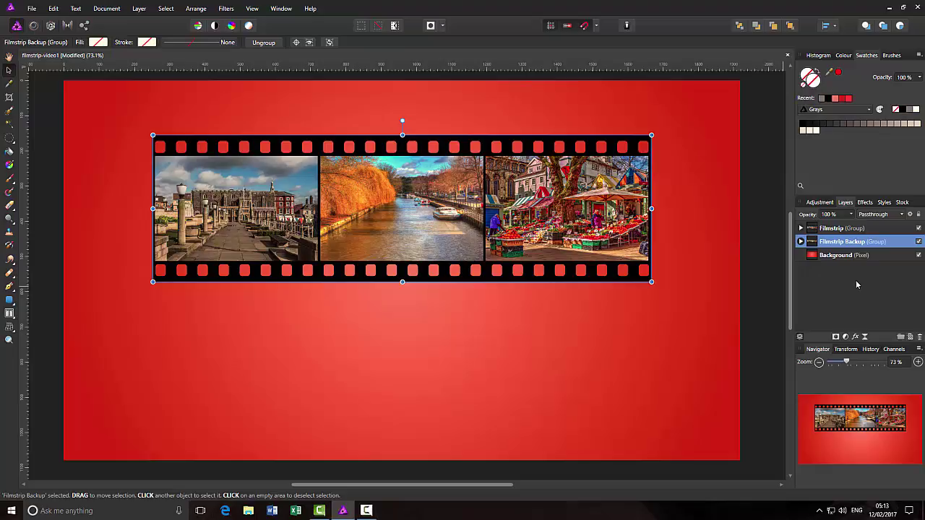
{"action": "left_click", "coordinate": [918, 242]}
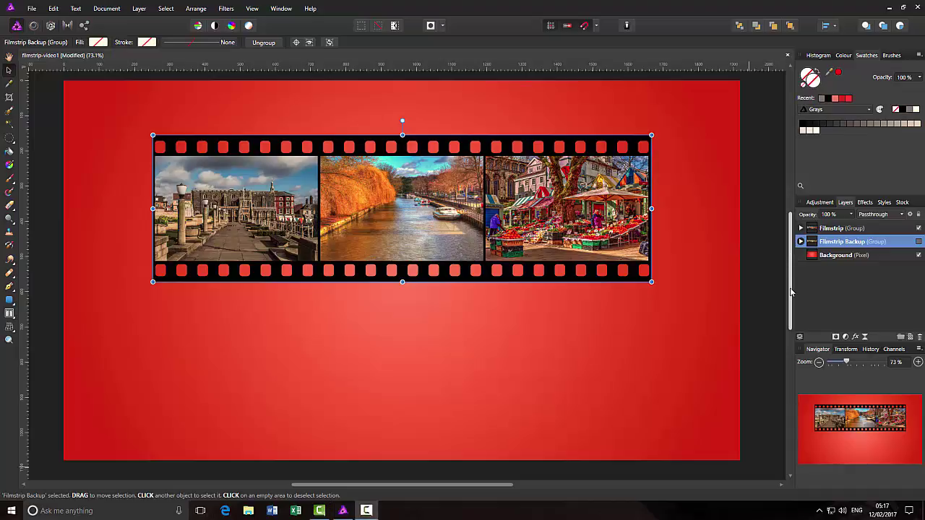
Rasterise the visible Filmstrip group into a single pixel layer
{"action": "left_click", "coordinate": [877, 228]}
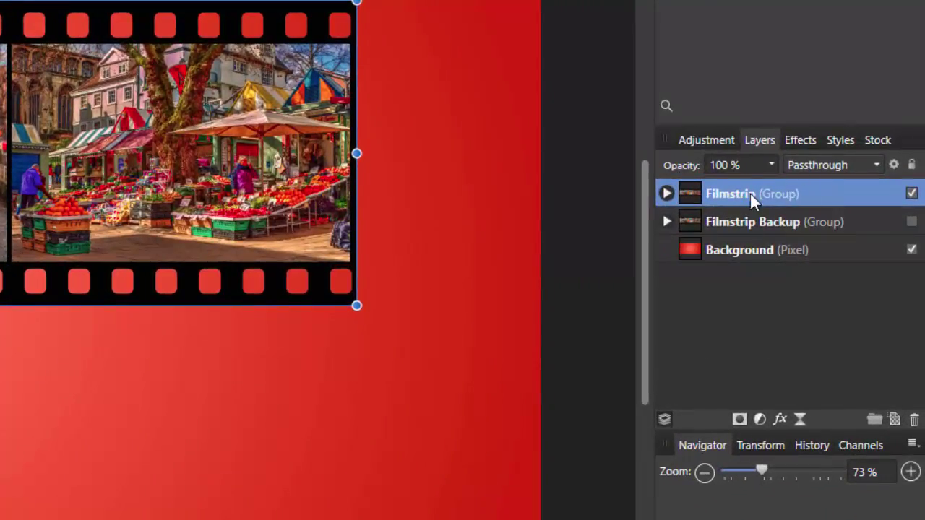
{"action": "right_click", "coordinate": [794, 194]}
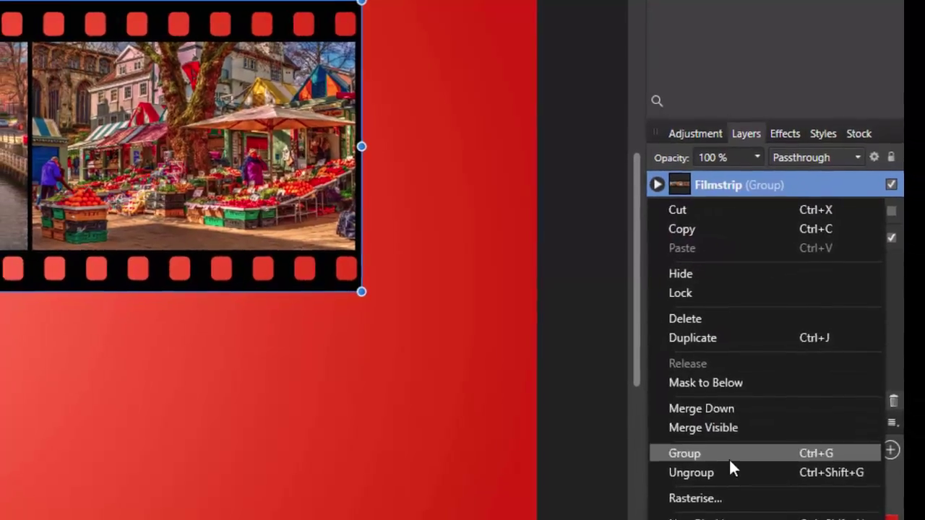
{"action": "left_click", "coordinate": [697, 489]}
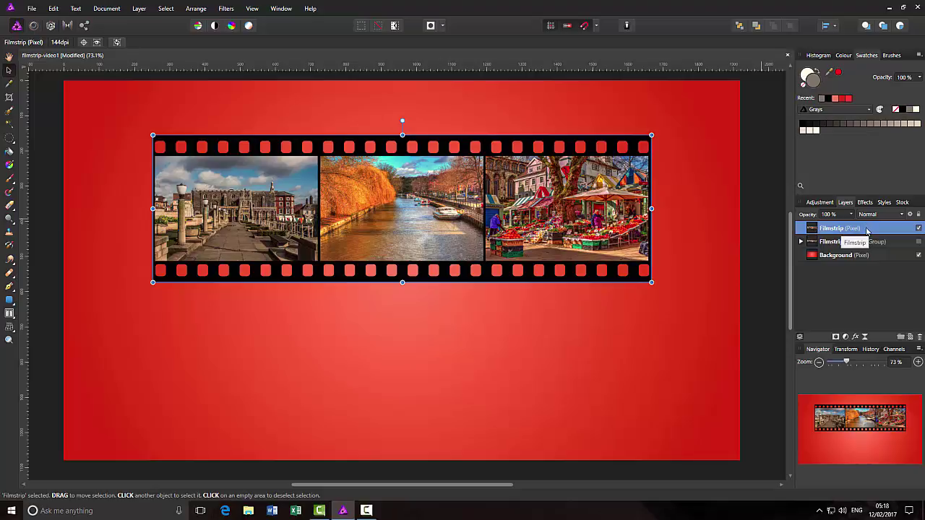
Duplicate the Filmstrip pixel layer and rename the upper copy as Filmstrip Reverse
{"action": "right_click", "coordinate": [867, 229]}
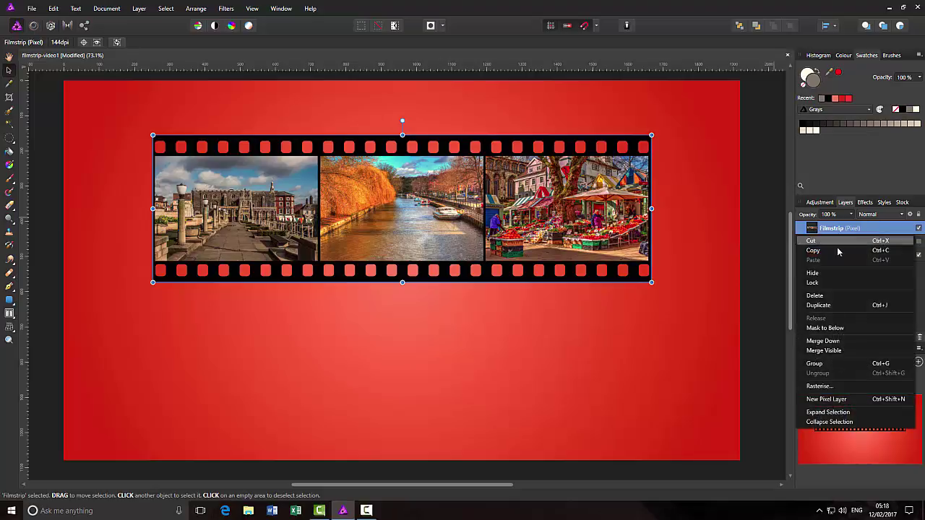
{"action": "left_click", "coordinate": [819, 306]}
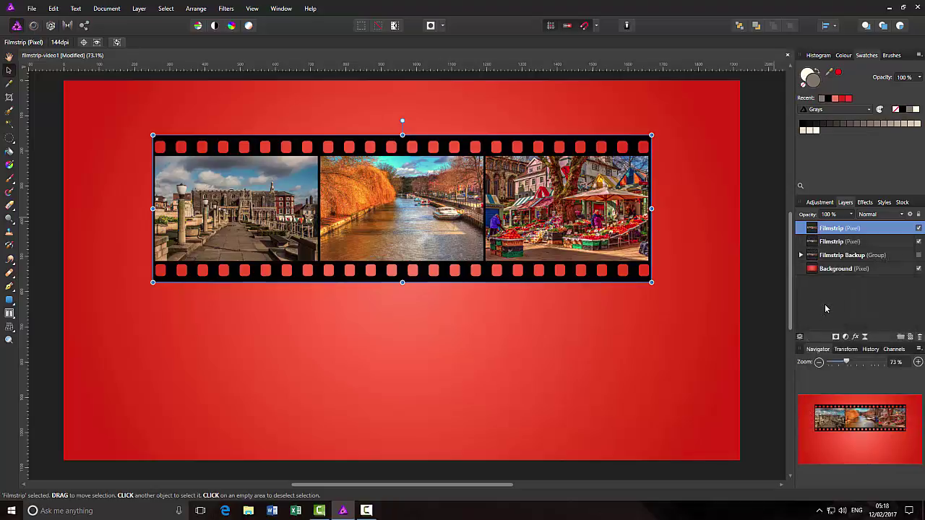
{"action": "double_click", "coordinate": [851, 228]}
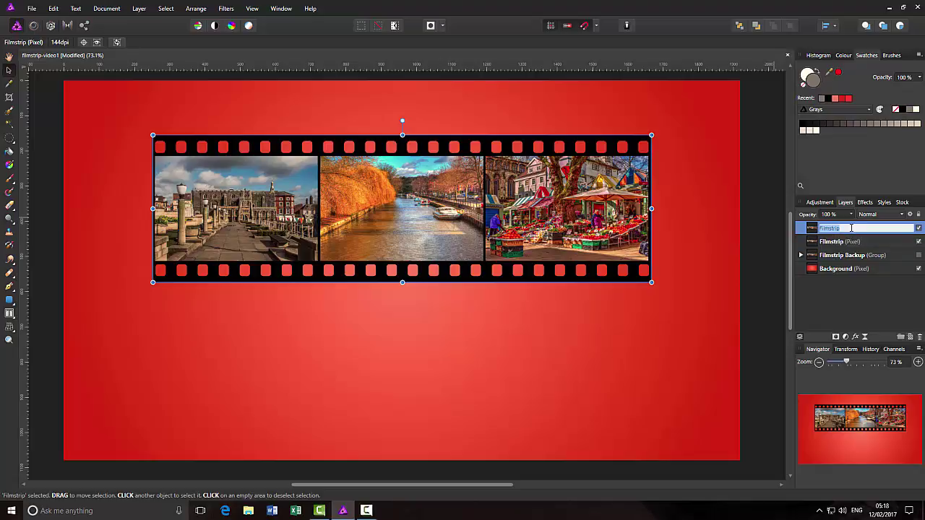
{"action": "left_click", "coordinate": [849, 227]}
{"action": "key", "text": "Return"}
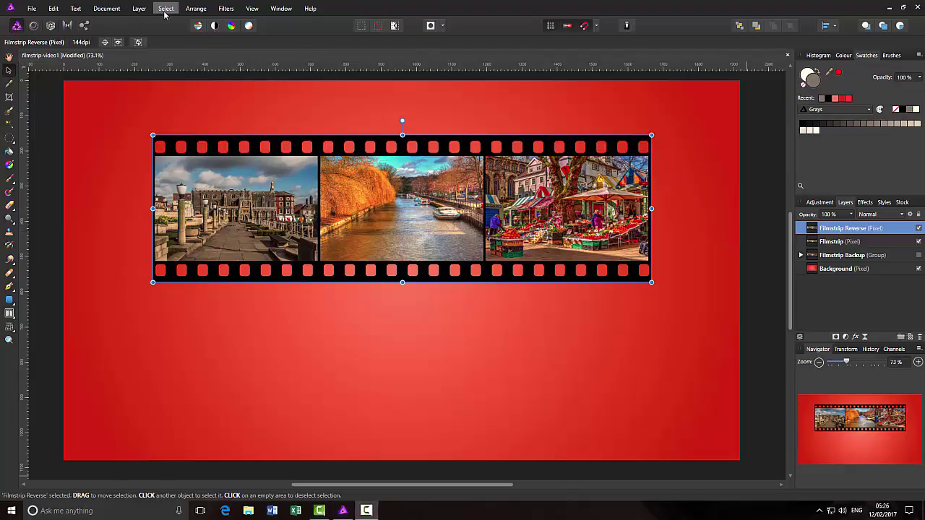
Flip the Filmstrip Reverse layer vertically and move it directly beneath the original strip, aligned with its sides and lower edge
{"action": "left_click", "coordinate": [204, 10]}
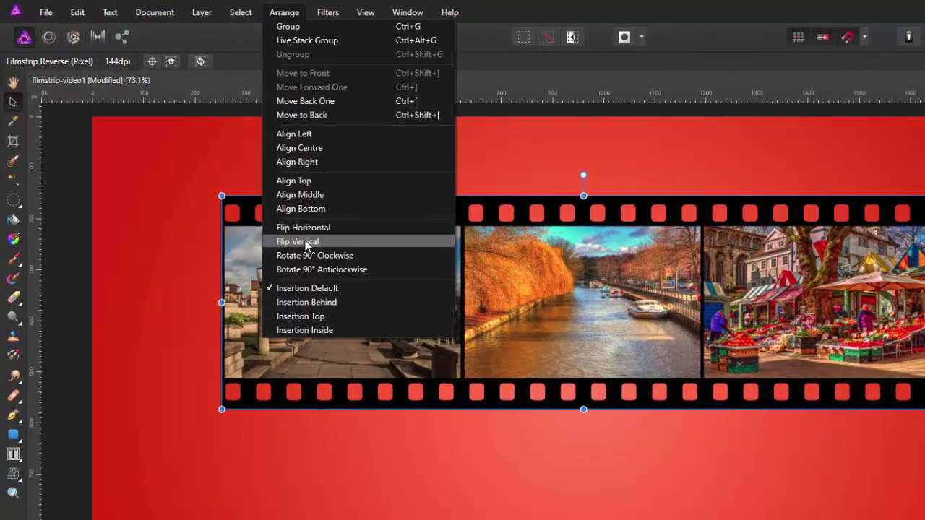
{"action": "left_click", "coordinate": [303, 240]}
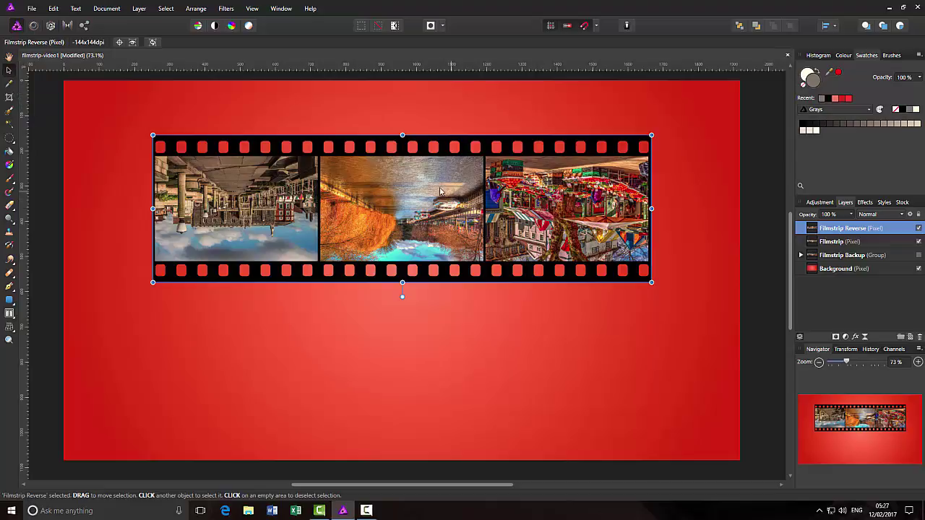
{"action": "left_click_drag", "start_coordinate": [434, 190], "coordinate": [437, 336]}
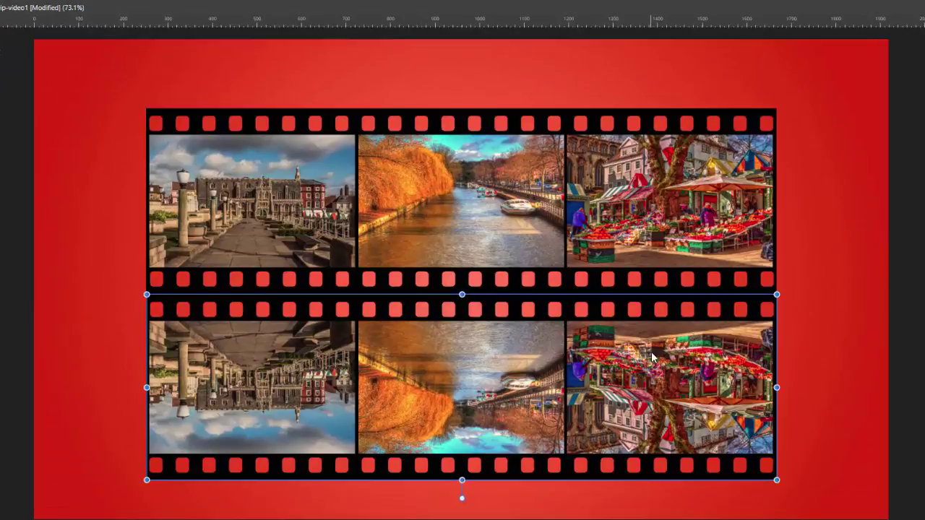
{"action": "left_click_drag", "start_coordinate": [651, 353], "coordinate": [652, 356]}
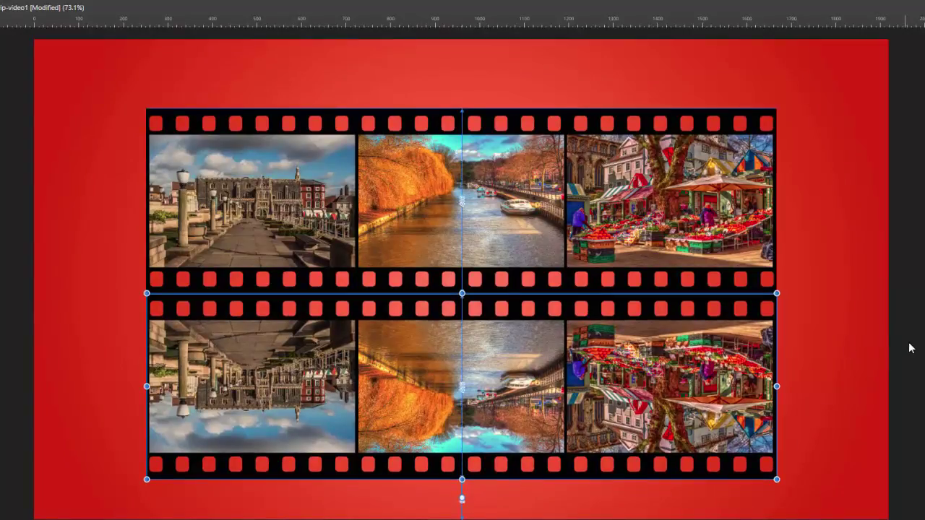
{"action": "left_click", "coordinate": [800, 315]}
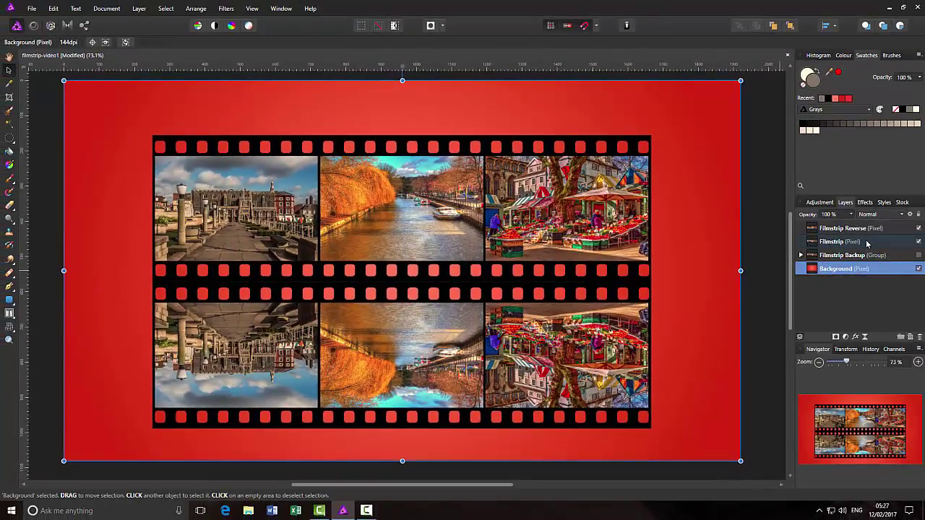
Rasterise the Filmstrip layer and the Filmstrip Reverse layer separately
{"action": "left_click", "coordinate": [867, 241]}
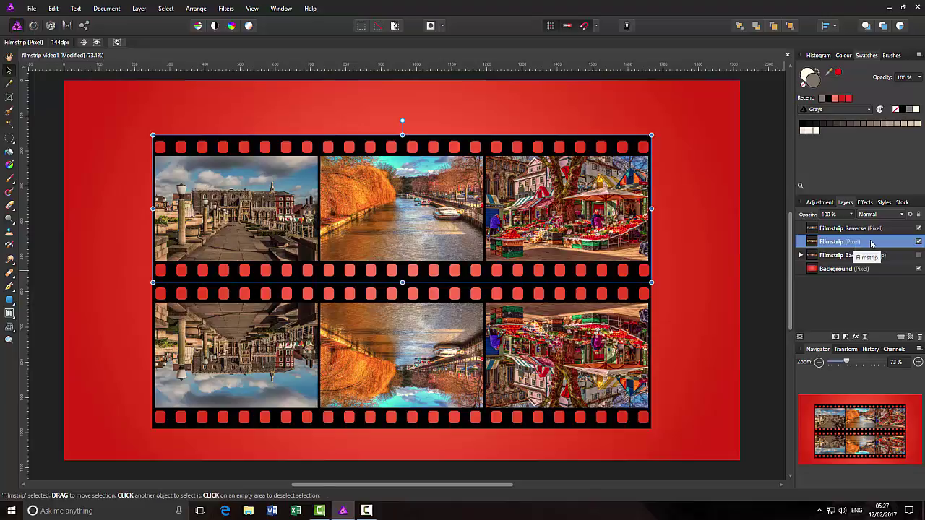
{"action": "right_click", "coordinate": [870, 243]}
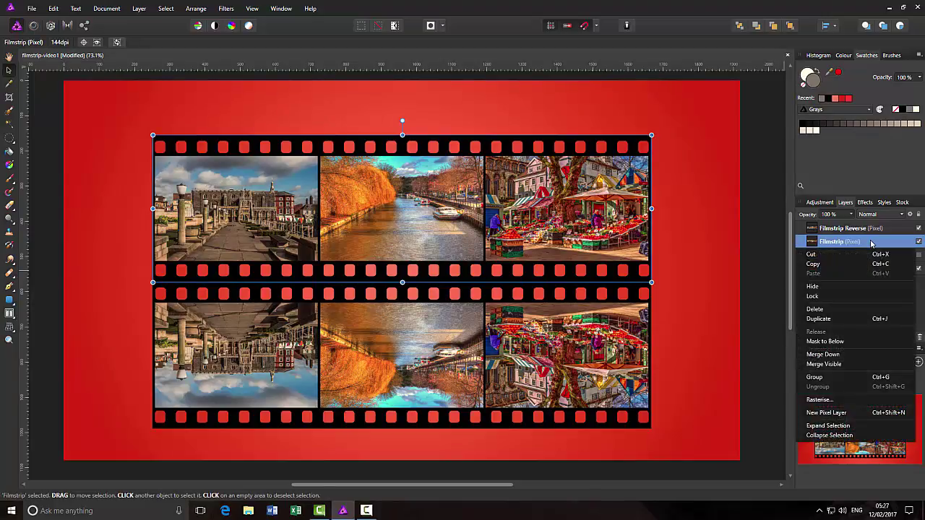
{"action": "left_click", "coordinate": [826, 404]}
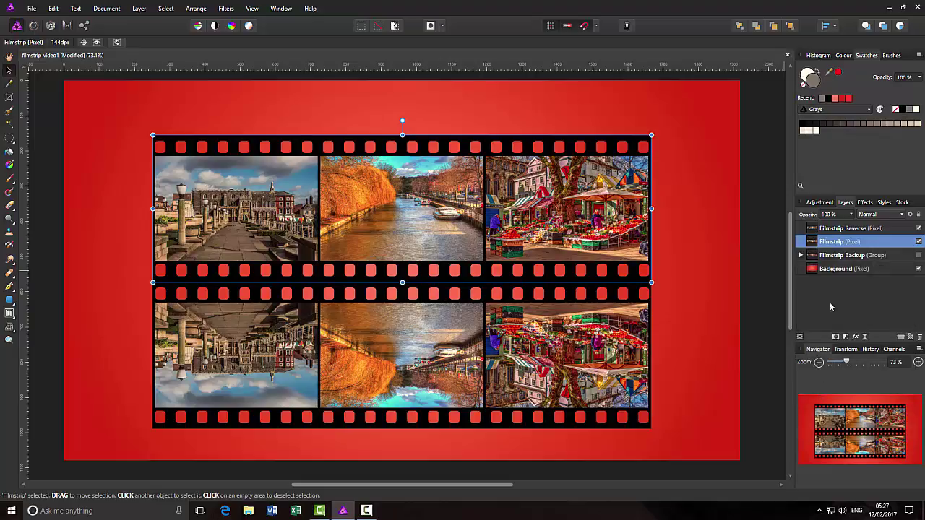
{"action": "left_click", "coordinate": [853, 229]}
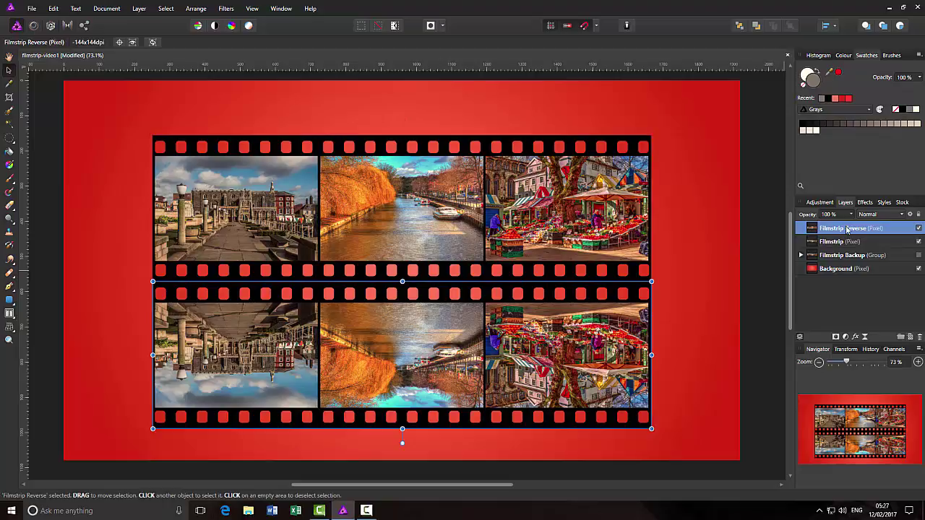
{"action": "right_click", "coordinate": [847, 230]}
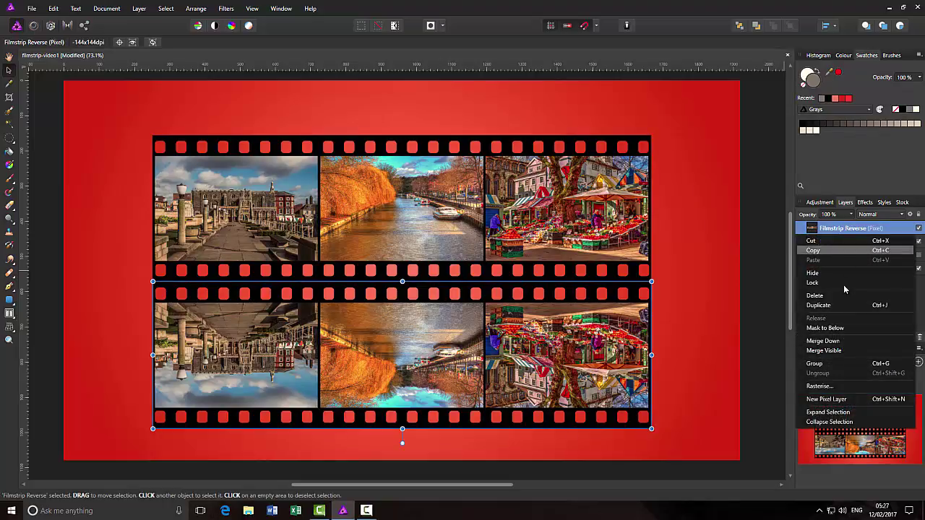
{"action": "left_click", "coordinate": [828, 388]}
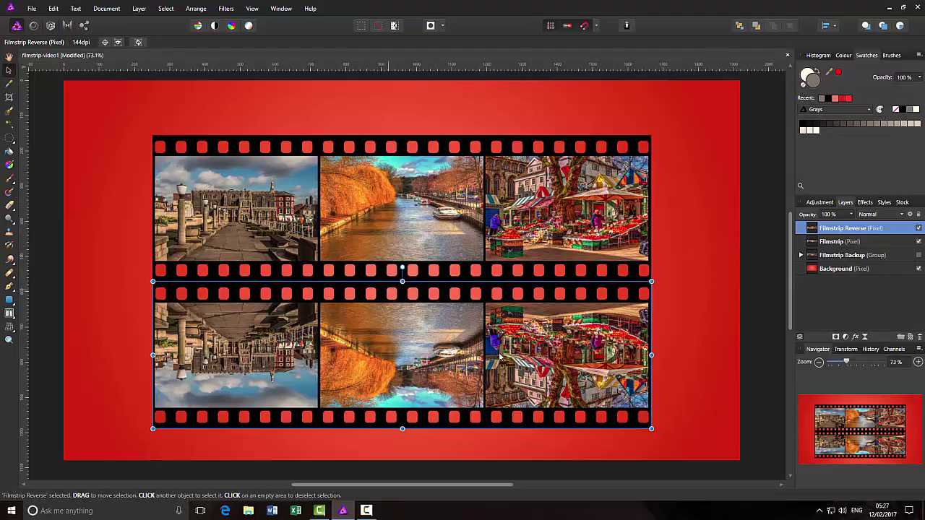
Start a Shear distortion on the Filmstrip layer and add nodes at one quarter and three quarters of the horizontal curve
{"action": "left_click", "coordinate": [867, 246]}
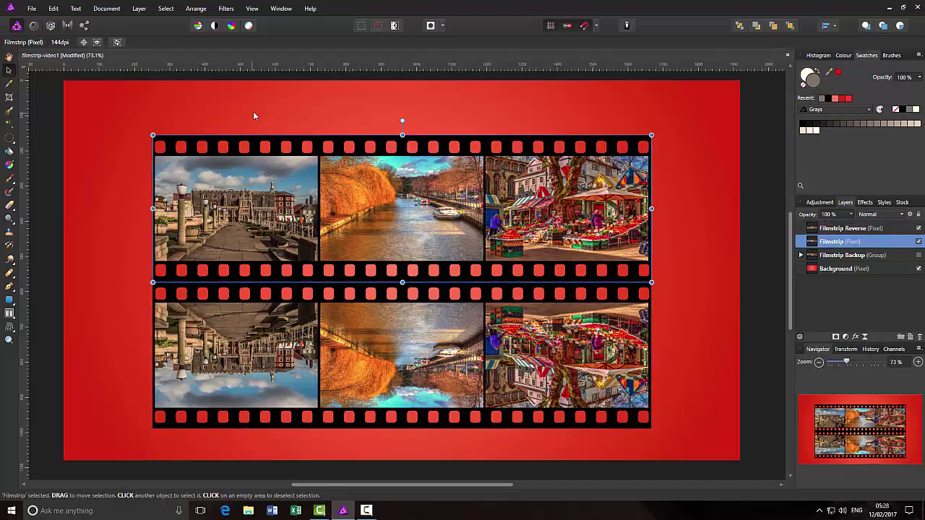
{"action": "left_click", "coordinate": [226, 8]}
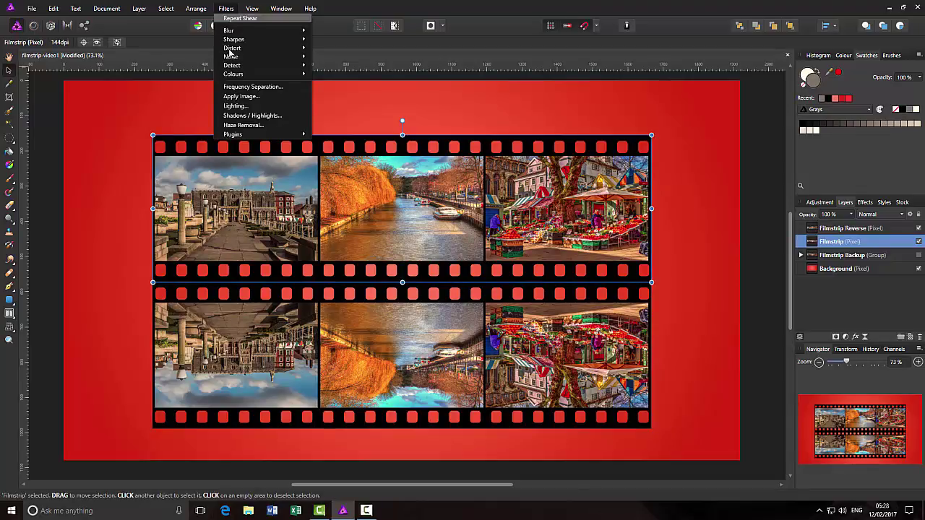
{"action": "mouse_move", "coordinate": [273, 48]}
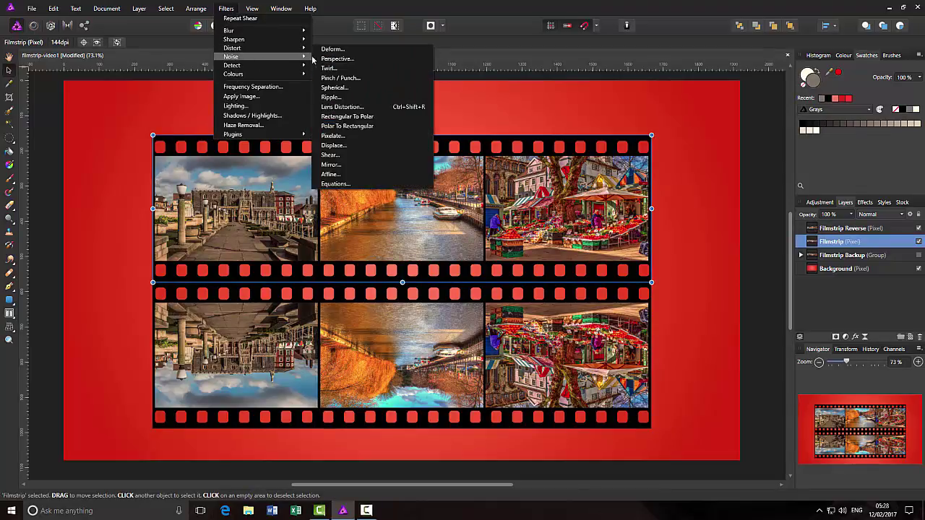
{"action": "left_click", "coordinate": [330, 155]}
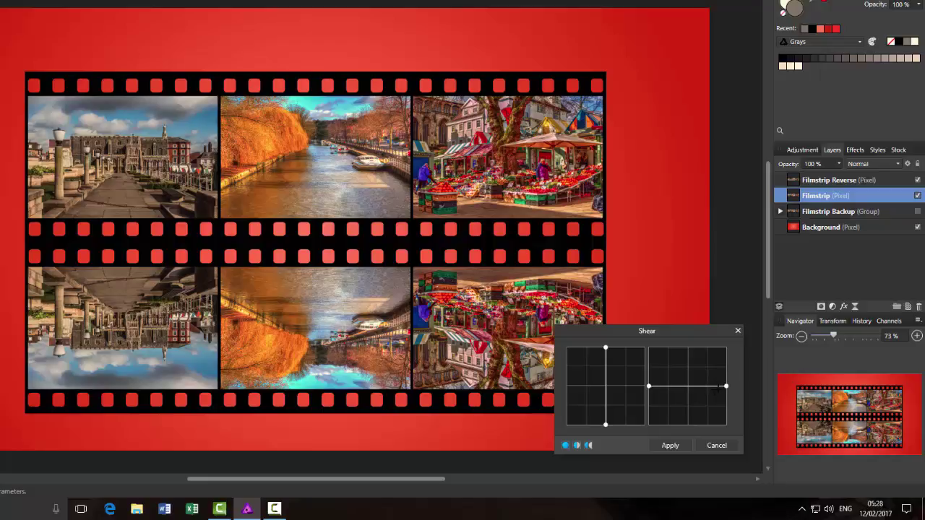
{"action": "left_click", "coordinate": [668, 386]}
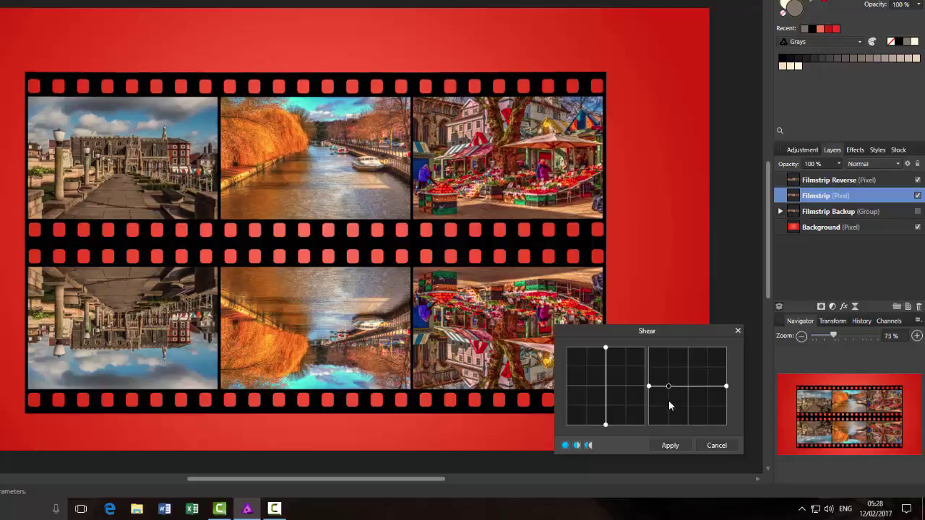
{"action": "left_click", "coordinate": [707, 387]}
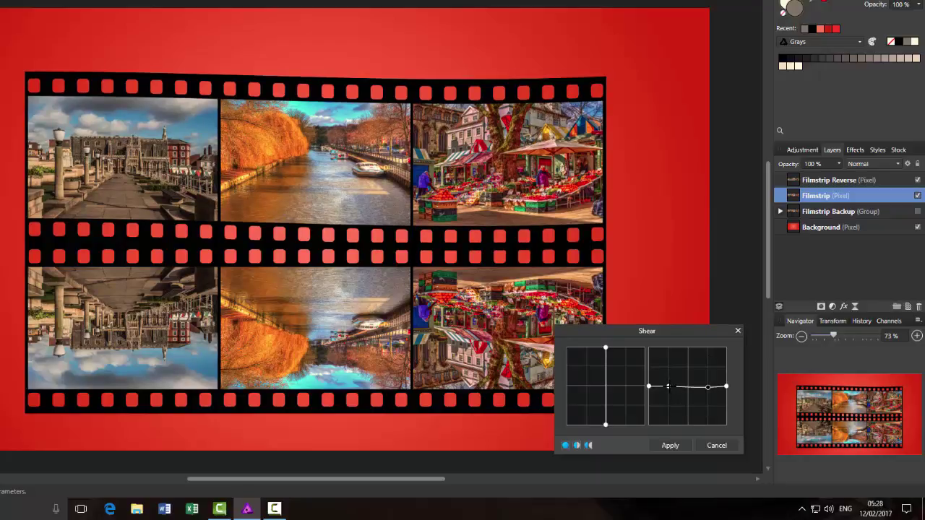
Bend the shear curve into an S-wave by lowering the quarter node and right end and raising the three-quarter node and left end, and apply it
{"action": "left_click_drag", "start_coordinate": [668, 386], "coordinate": [707, 381]}
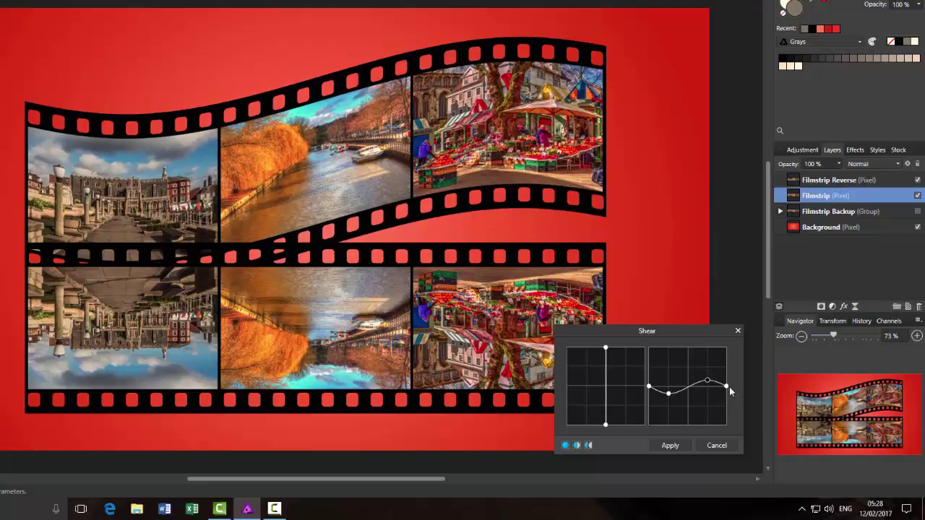
{"action": "left_click_drag", "start_coordinate": [726, 386], "coordinate": [726, 391]}
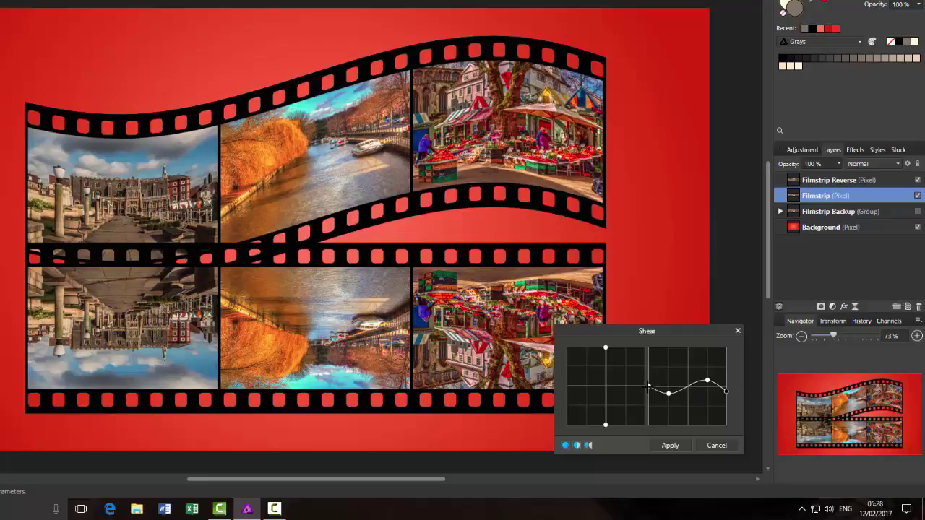
{"action": "left_click_drag", "start_coordinate": [648, 386], "coordinate": [648, 382]}
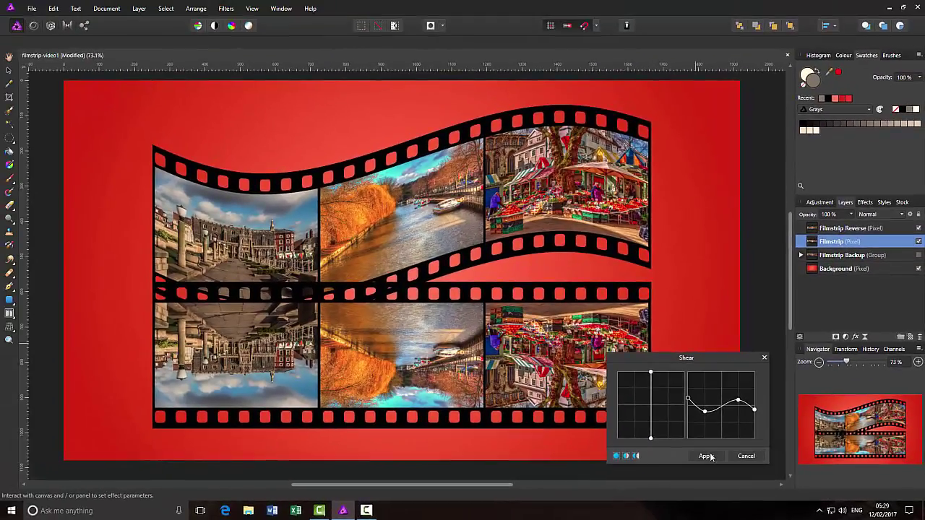
{"action": "left_click", "coordinate": [706, 457]}
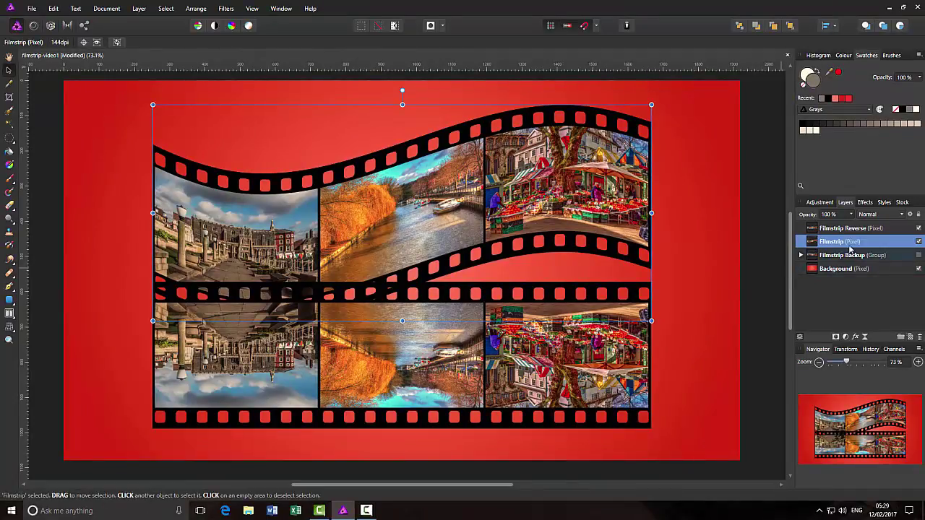
Repeat the same Shear filter on the Filmstrip Reverse layer
{"action": "left_click", "coordinate": [893, 228]}
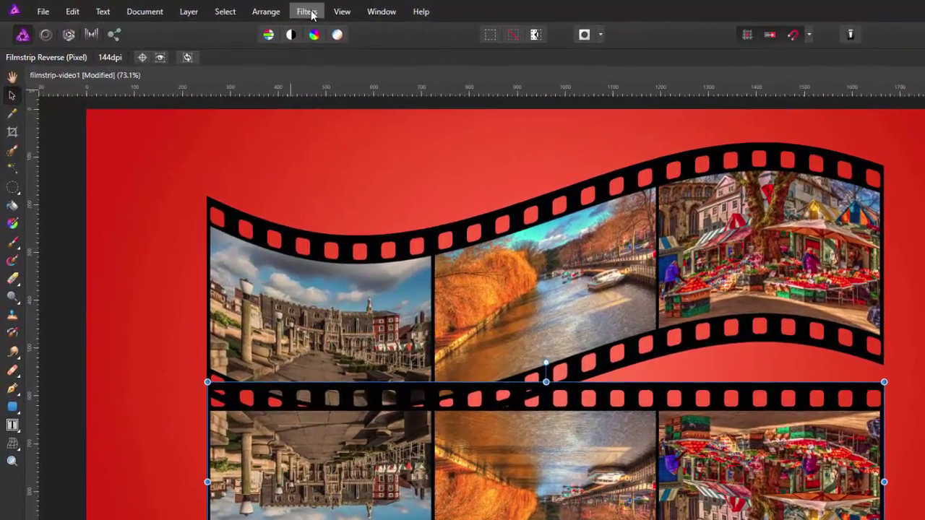
{"action": "left_click", "coordinate": [301, 12]}
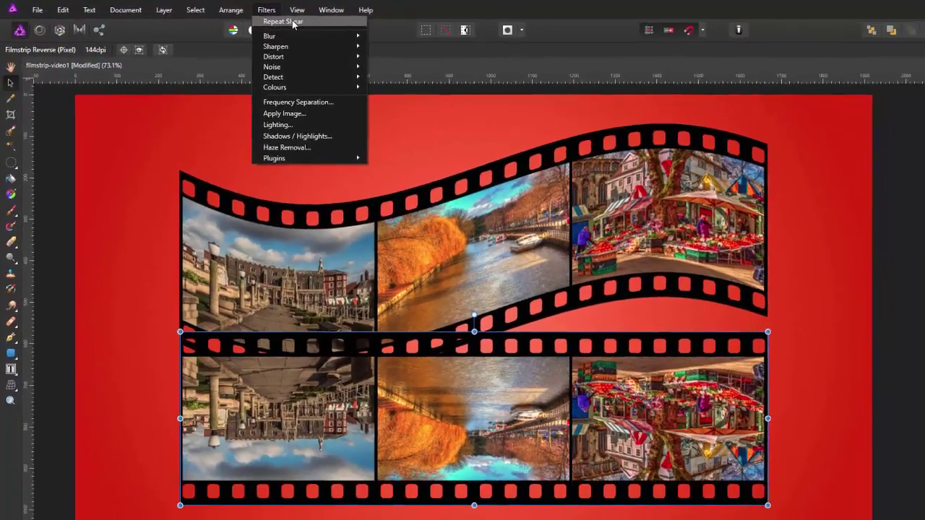
{"action": "left_click", "coordinate": [337, 28]}
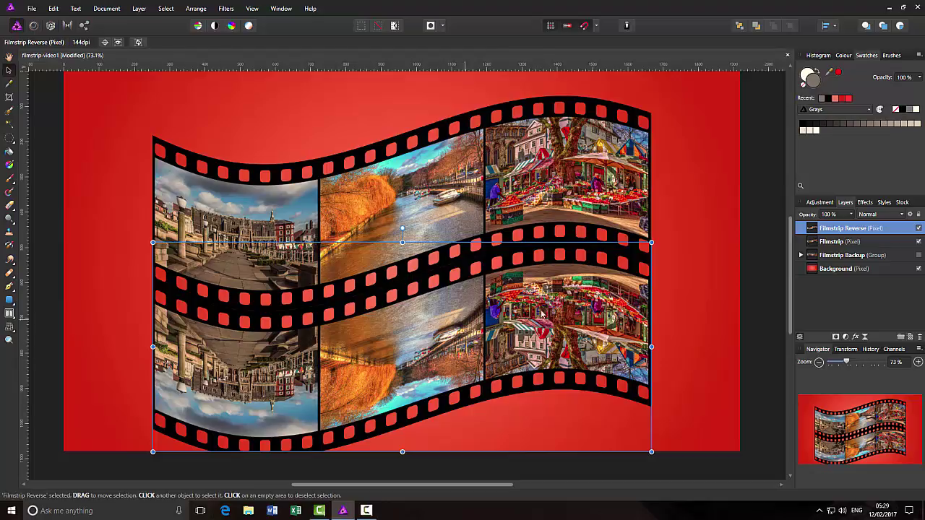
Move the Filmstrip and Filmstrip Reverse layers up together so the lower strip fits inside the canvas, and clear the selection
{"action": "left_click", "coordinate": [870, 241], "text": "shift"}
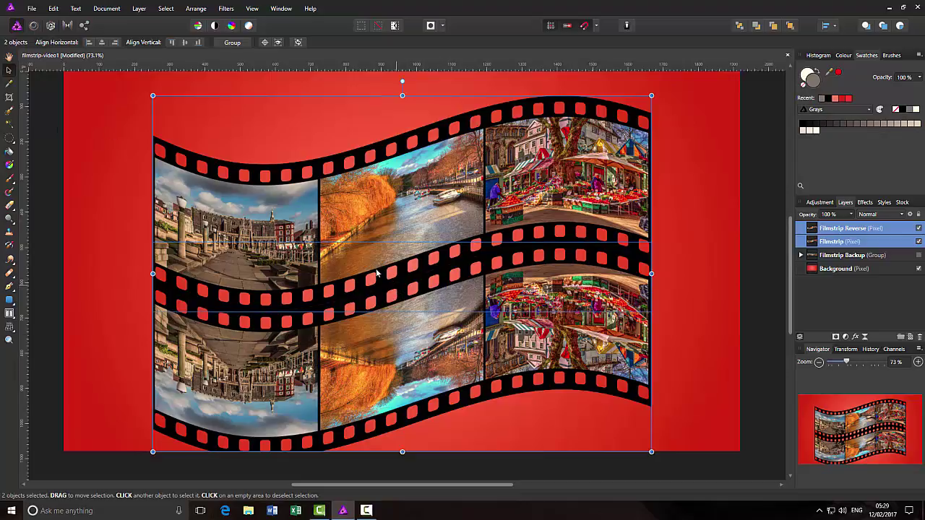
{"action": "left_click_drag", "start_coordinate": [397, 289], "coordinate": [398, 282]}
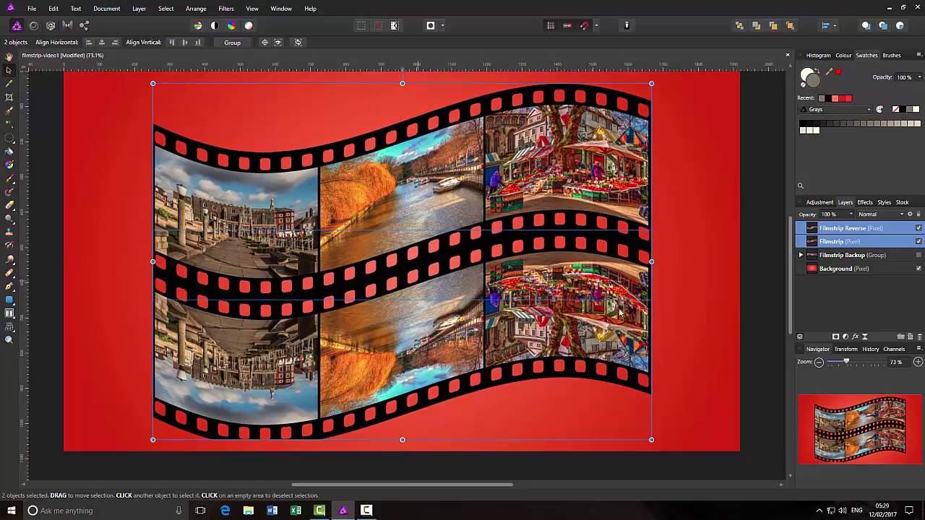
{"action": "left_click", "coordinate": [779, 255]}
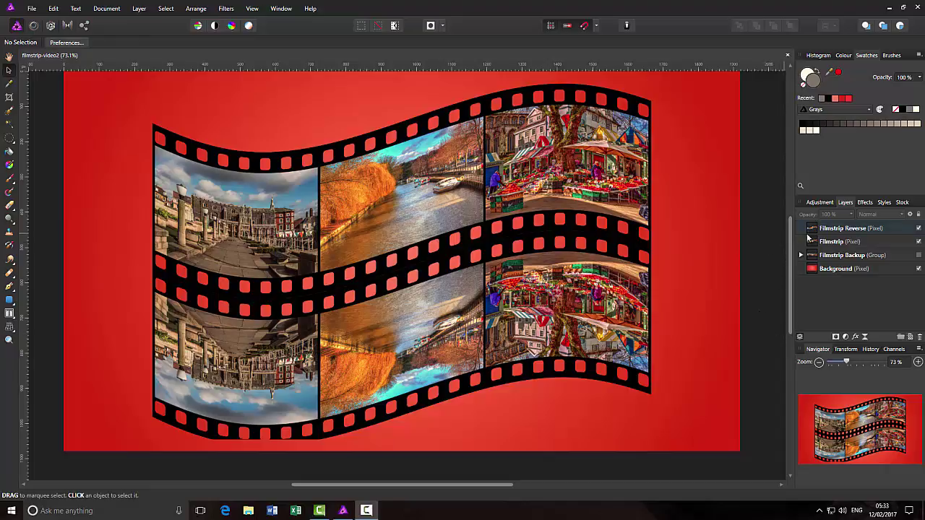
Select the Filmstrip and Filmstrip Reverse layers together and position them at X 405 px, Y 167 px
{"action": "left_click", "coordinate": [869, 244]}
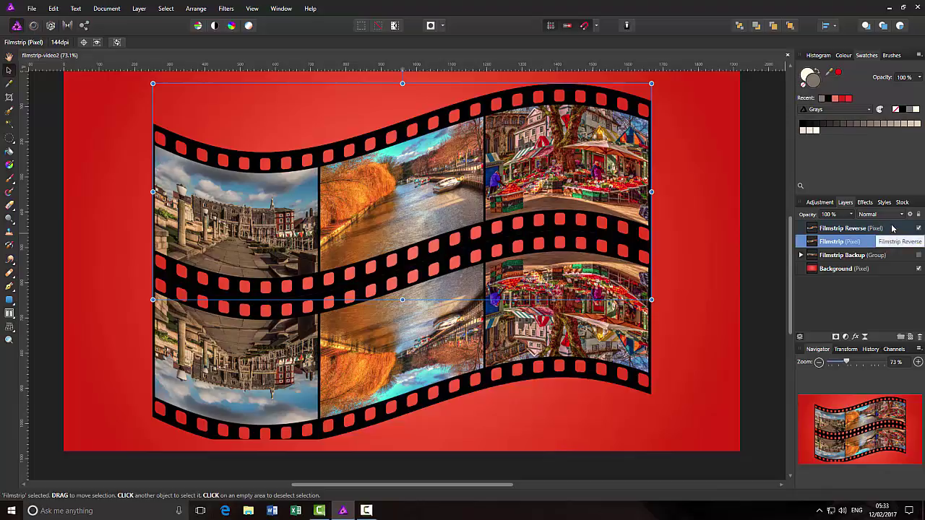
{"action": "left_click", "coordinate": [891, 228], "text": "shift"}
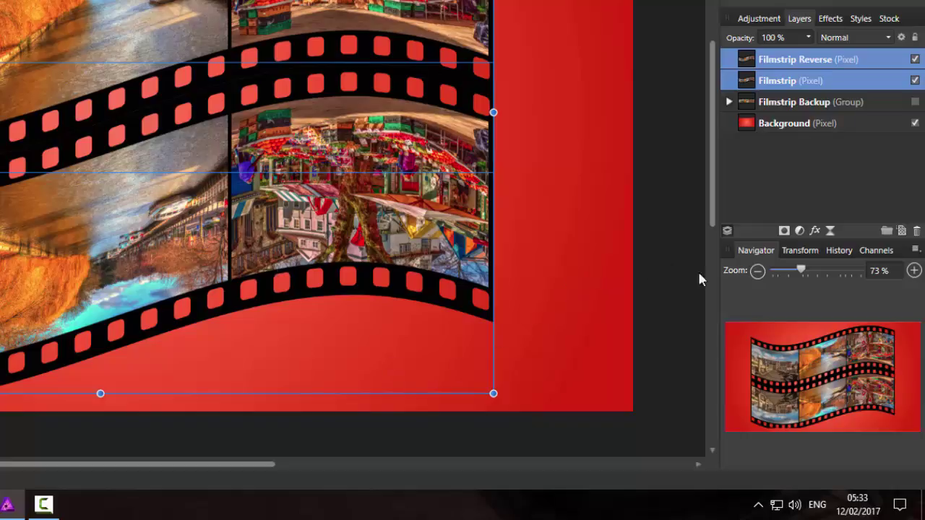
{"action": "left_click", "coordinate": [808, 254]}
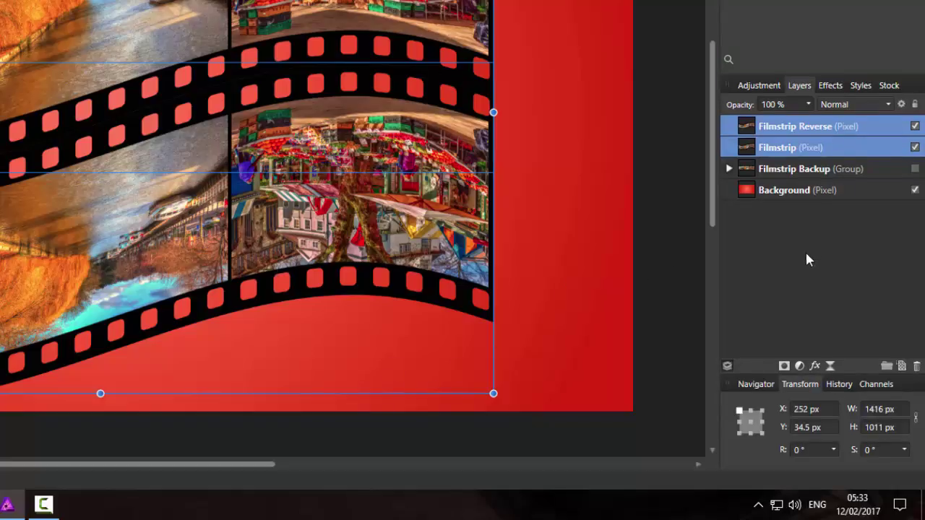
{"action": "left_click", "coordinate": [809, 409]}
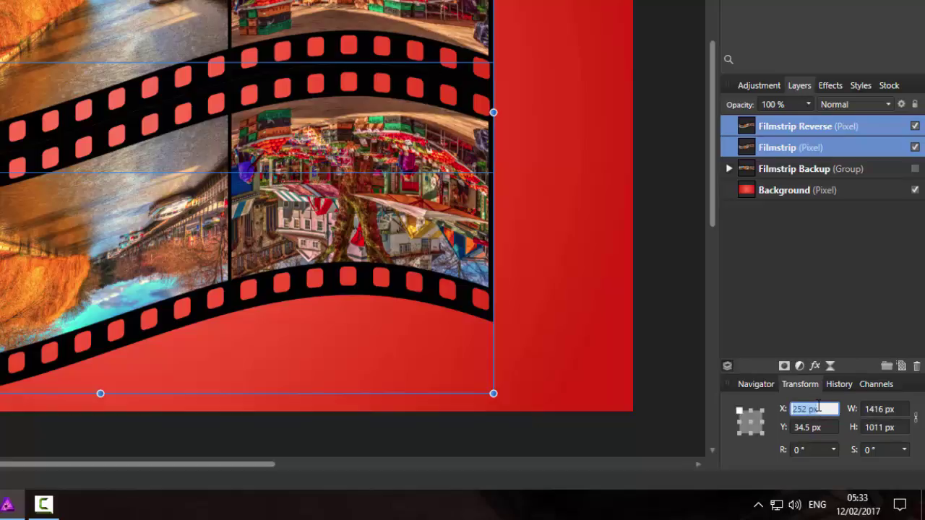
{"action": "type", "text": "405"}
{"action": "left_click", "coordinate": [813, 428]}
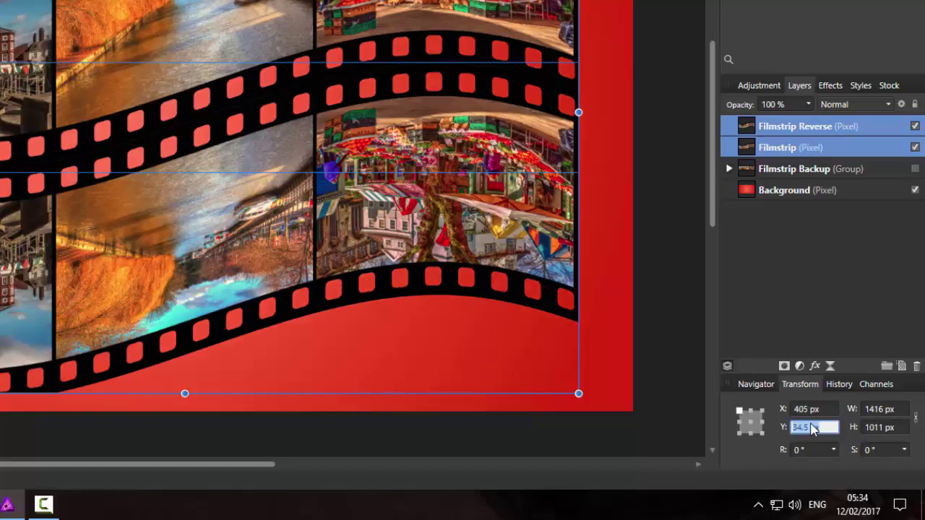
{"action": "type", "text": "167"}
Resize the two selected filmstrip layers to a width of 1110 px and a height of 746 px
{"action": "left_click", "coordinate": [879, 410]}
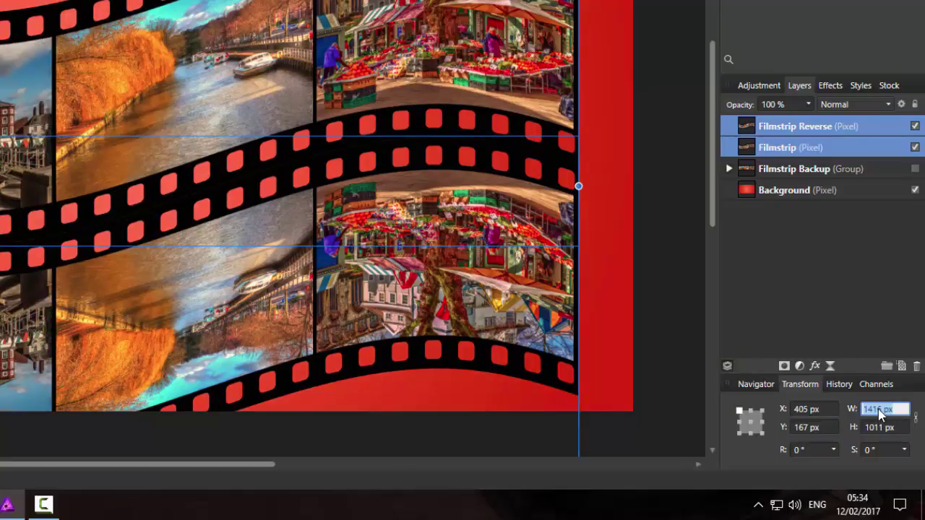
{"action": "type", "text": "1110"}
{"action": "left_click", "coordinate": [879, 428]}
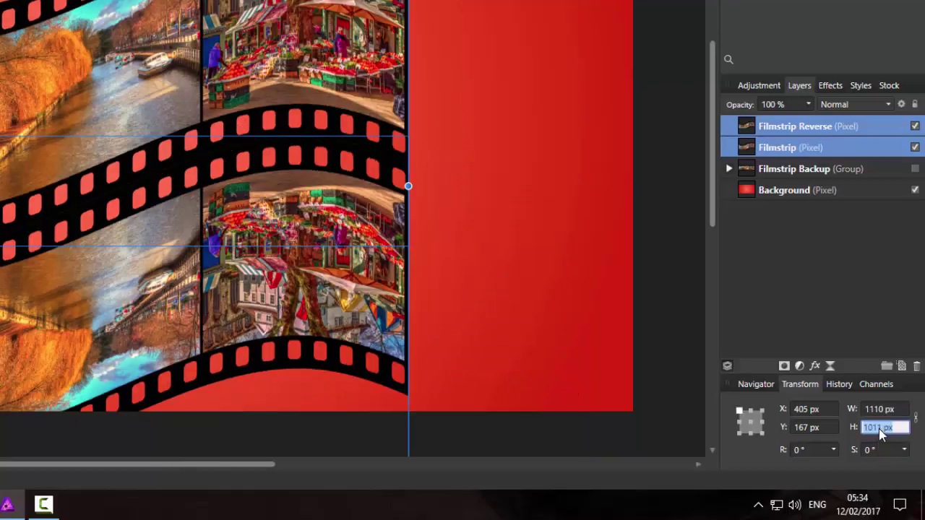
{"action": "type", "text": "746"}
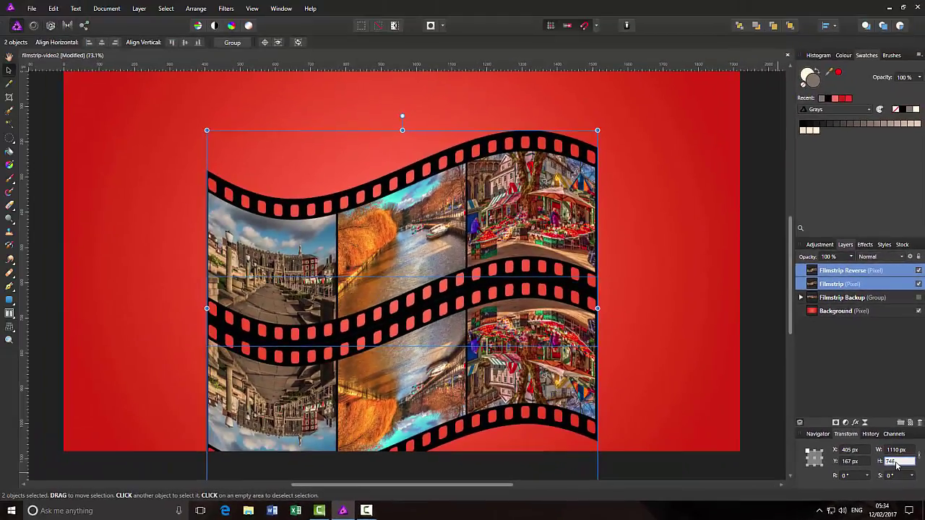
{"action": "key", "text": "Return"}
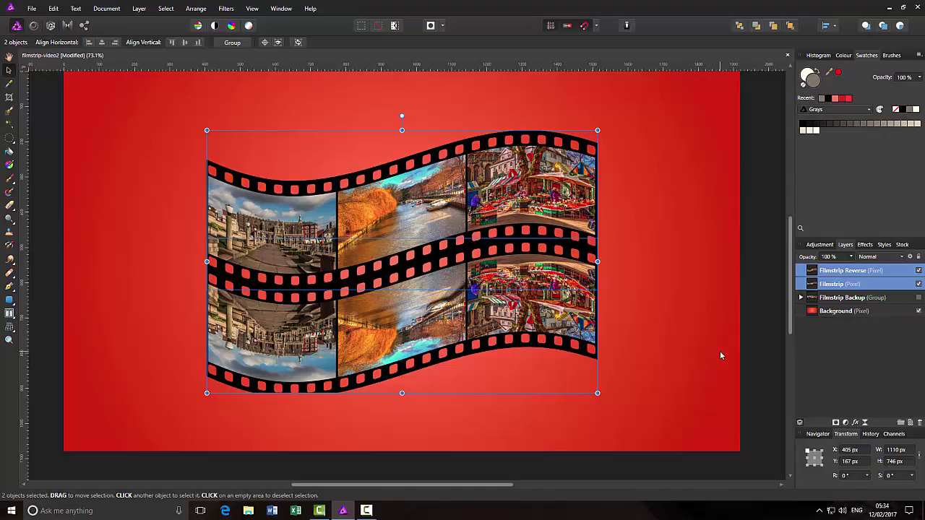
Add a mask to the Filmstrip Reverse layer and prepare the Paint Brush with black as the foreground colour for that mask
{"action": "left_click", "coordinate": [887, 273]}
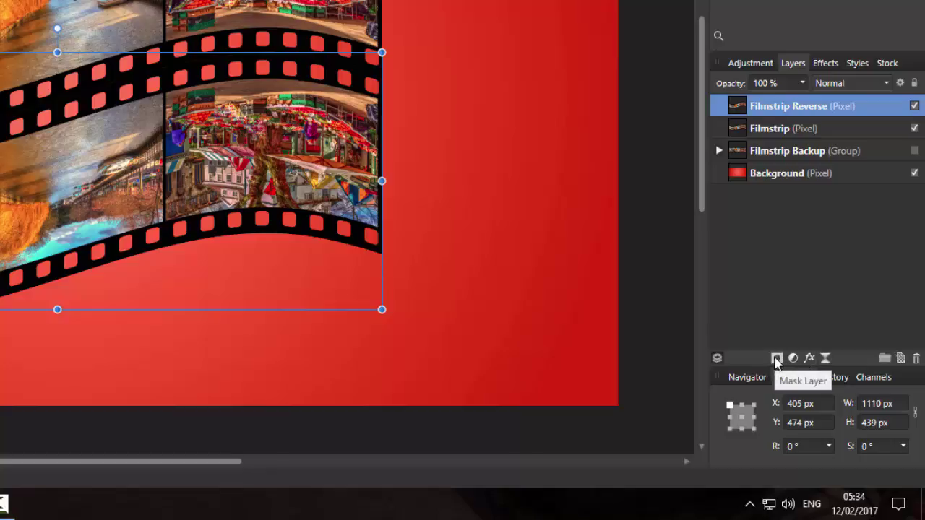
{"action": "left_click", "coordinate": [776, 358]}
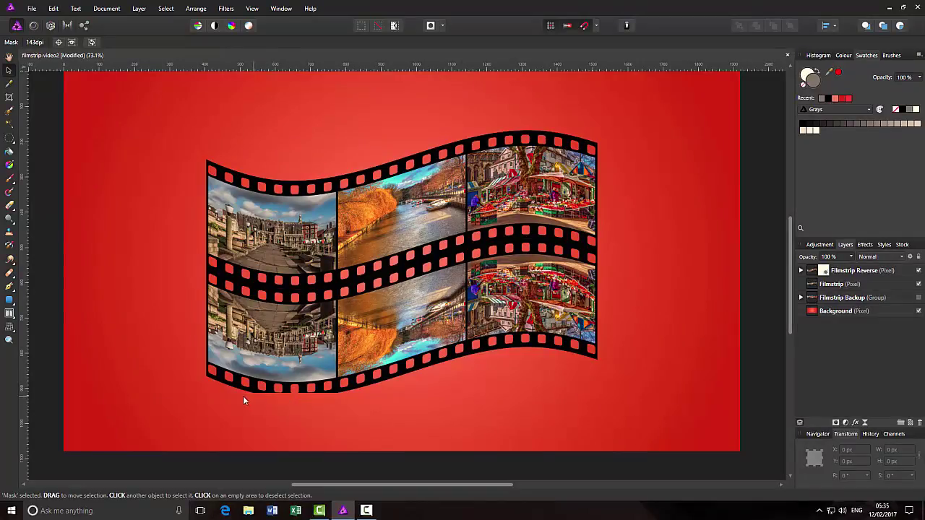
{"action": "left_click", "coordinate": [9, 182]}
{"action": "left_click", "coordinate": [9, 179]}
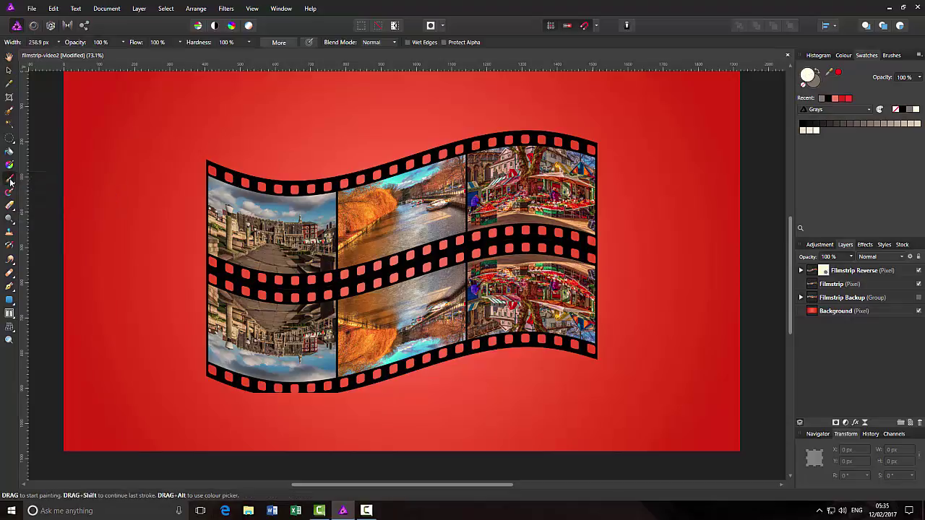
{"action": "left_click", "coordinate": [812, 81]}
{"action": "key", "text": "alt"}
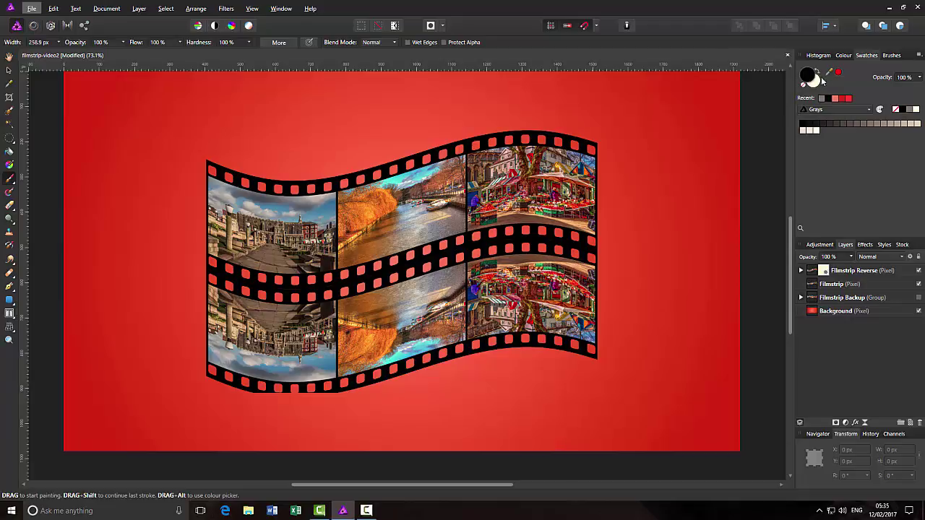
{"action": "left_click", "coordinate": [800, 271]}
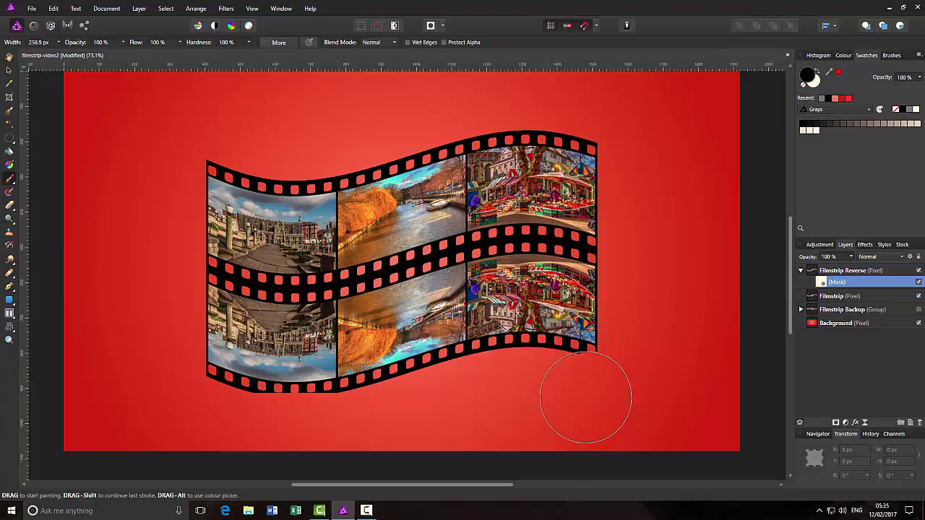
Undo the trial stroke and set the brush to 33% hardness and a width of 339 px
{"action": "left_click_drag", "start_coordinate": [381, 303], "coordinate": [346, 246]}
{"action": "key", "text": "ctrl+z"}
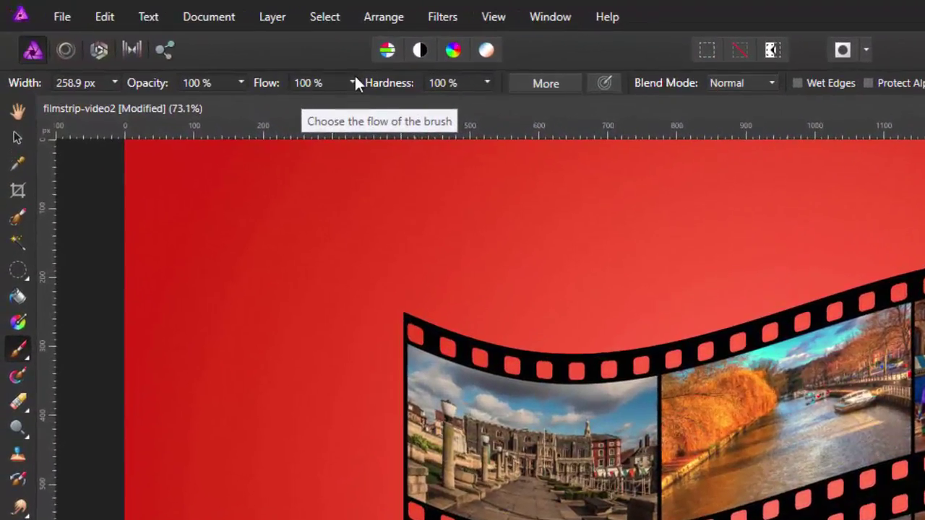
{"action": "left_click", "coordinate": [488, 83]}
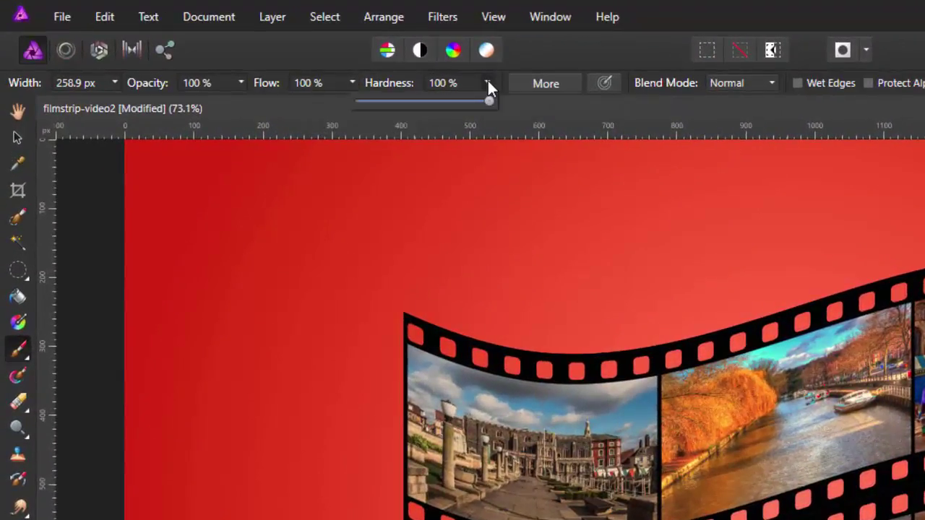
{"action": "left_click_drag", "start_coordinate": [415, 104], "coordinate": [403, 104]}
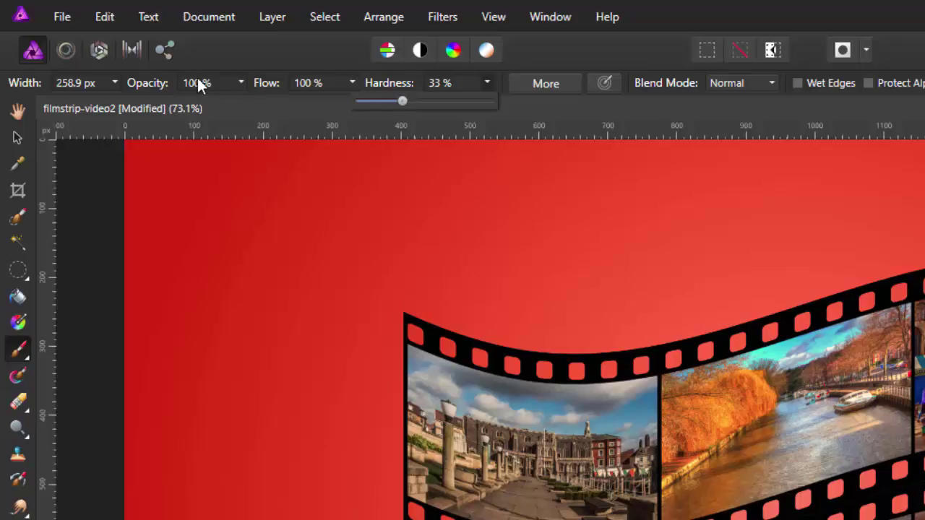
{"action": "left_click", "coordinate": [114, 82]}
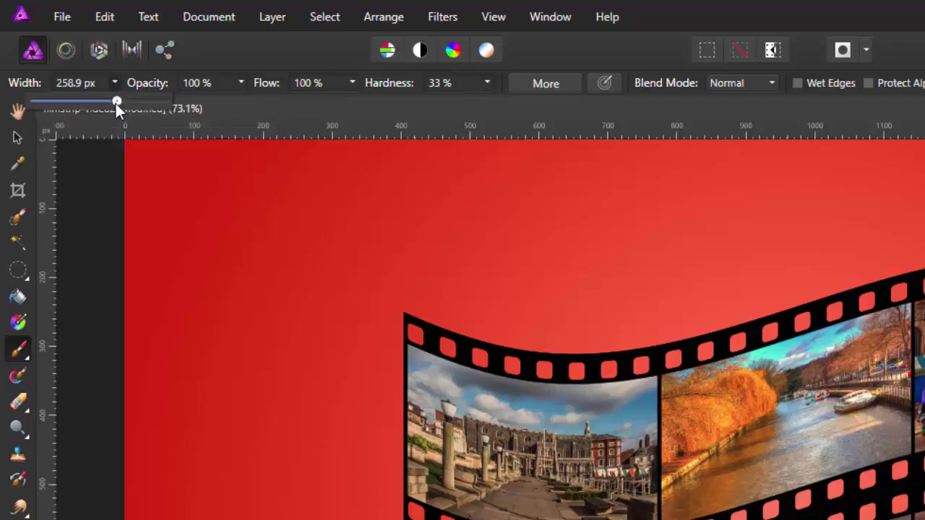
{"action": "left_click_drag", "start_coordinate": [117, 101], "coordinate": [123, 101]}
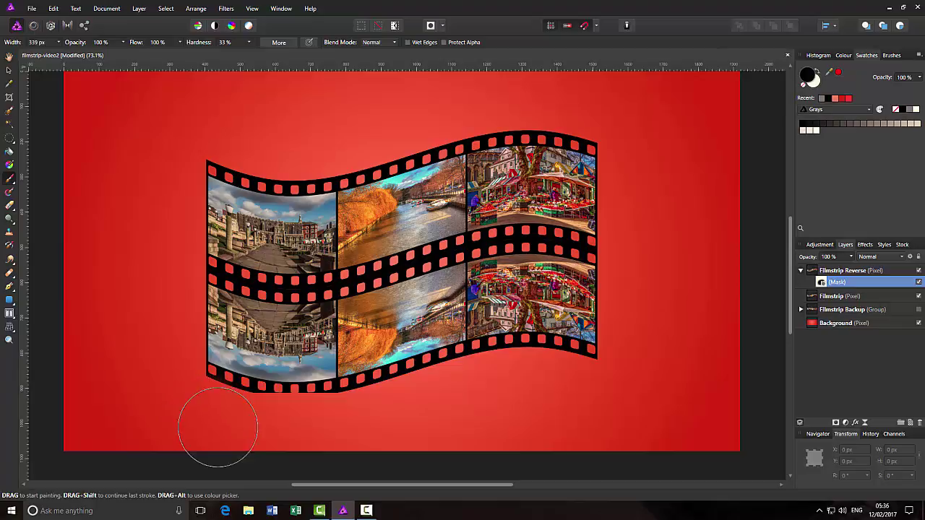
Paint black on the mask along the wavy lower edge of the reflection to fade it out, and reduce the brush opacity to 33%
{"action": "mouse_move", "coordinate": [207, 398]}
{"action": "left_mouse_down"}
{"action": "mouse_move", "coordinate": [306, 417]}
{"action": "mouse_move", "coordinate": [375, 418]}
{"action": "mouse_move", "coordinate": [548, 382]}
{"action": "mouse_move", "coordinate": [610, 393]}
{"action": "mouse_move", "coordinate": [572, 378]}
{"action": "mouse_move", "coordinate": [582, 377]}
{"action": "mouse_move", "coordinate": [469, 373]}
{"action": "mouse_move", "coordinate": [423, 380]}
{"action": "mouse_move", "coordinate": [362, 412]}
{"action": "mouse_move", "coordinate": [305, 412]}
{"action": "mouse_move", "coordinate": [609, 391]}
{"action": "mouse_move", "coordinate": [508, 381]}
{"action": "mouse_move", "coordinate": [400, 409]}
{"action": "mouse_move", "coordinate": [250, 414]}
{"action": "mouse_move", "coordinate": [241, 425]}
{"action": "mouse_move", "coordinate": [203, 404]}
{"action": "mouse_move", "coordinate": [208, 398]}
{"action": "mouse_move", "coordinate": [174, 390]}
{"action": "mouse_move", "coordinate": [181, 383]}
{"action": "mouse_move", "coordinate": [190, 398]}
{"action": "mouse_move", "coordinate": [289, 427]}
{"action": "mouse_move", "coordinate": [434, 406]}
{"action": "mouse_move", "coordinate": [575, 417]}
{"action": "mouse_move", "coordinate": [617, 401]}
{"action": "mouse_move", "coordinate": [565, 373]}
{"action": "mouse_move", "coordinate": [554, 380]}
{"action": "mouse_move", "coordinate": [571, 382]}
{"action": "mouse_move", "coordinate": [521, 369]}
{"action": "mouse_move", "coordinate": [586, 384]}
{"action": "mouse_move", "coordinate": [513, 386]}
{"action": "mouse_move", "coordinate": [519, 366]}
{"action": "mouse_move", "coordinate": [547, 388]}
{"action": "mouse_move", "coordinate": [588, 378]}
{"action": "mouse_move", "coordinate": [527, 368]}
{"action": "mouse_move", "coordinate": [446, 392]}
{"action": "mouse_move", "coordinate": [456, 380]}
{"action": "mouse_move", "coordinate": [292, 412]}
{"action": "mouse_move", "coordinate": [204, 388]}
{"action": "mouse_move", "coordinate": [200, 398]}
{"action": "mouse_move", "coordinate": [296, 419]}
{"action": "mouse_move", "coordinate": [447, 412]}
{"action": "mouse_move", "coordinate": [585, 382]}
{"action": "mouse_move", "coordinate": [458, 388]}
{"action": "mouse_move", "coordinate": [351, 413]}
{"action": "mouse_move", "coordinate": [234, 398]}
{"action": "mouse_move", "coordinate": [423, 427]}
{"action": "mouse_move", "coordinate": [464, 421]}
{"action": "left_mouse_up"}
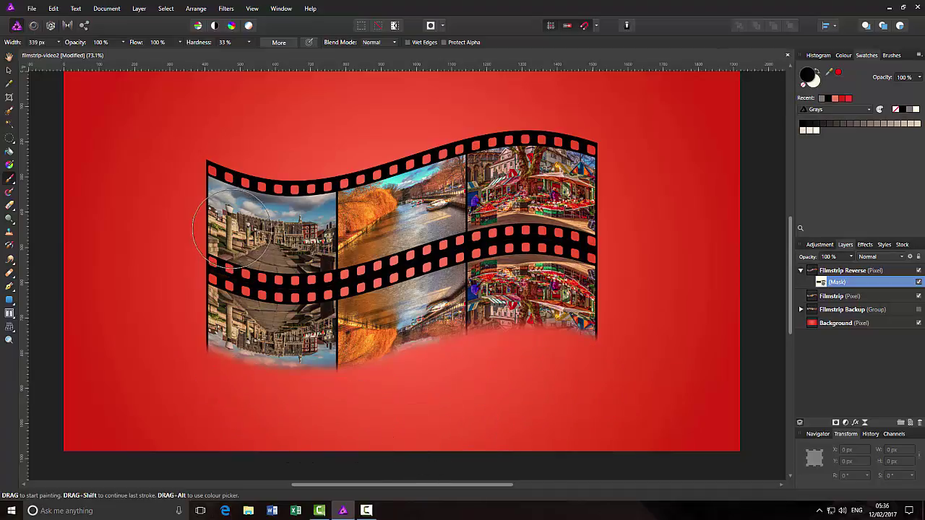
{"action": "left_click", "coordinate": [123, 45]}
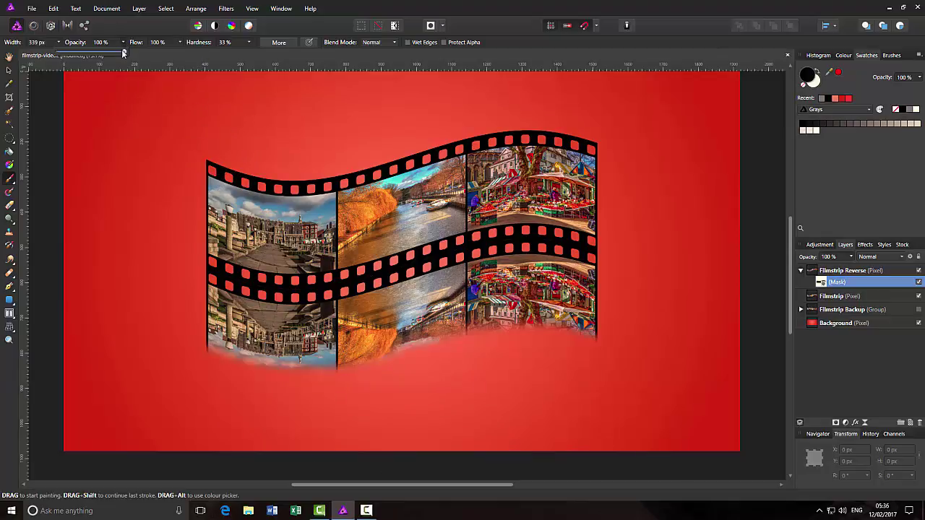
{"action": "left_click_drag", "start_coordinate": [125, 52], "coordinate": [84, 53]}
{"action": "left_click_drag", "start_coordinate": [80, 50], "coordinate": [79, 51]}
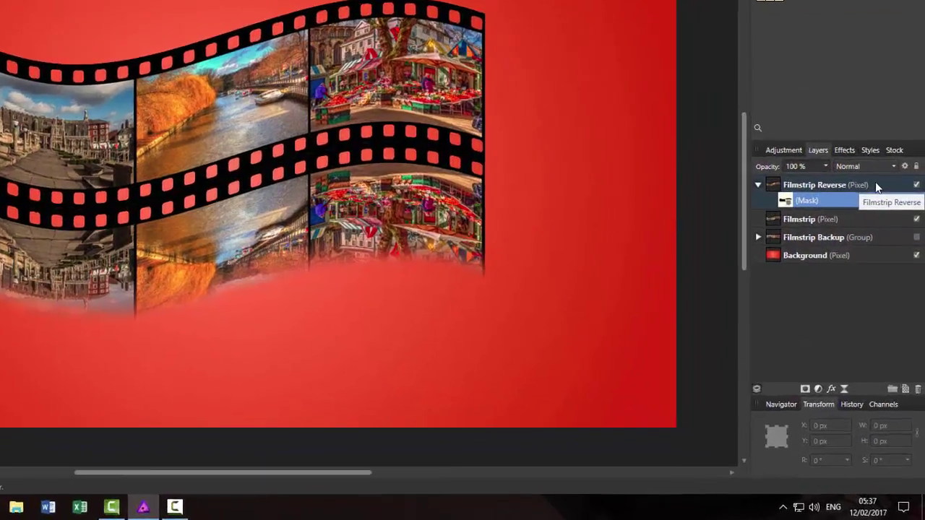
Apply a Gaussian Blur layer effect with a 3 px radius to the Filmstrip Reverse layer
{"action": "left_click", "coordinate": [879, 272]}
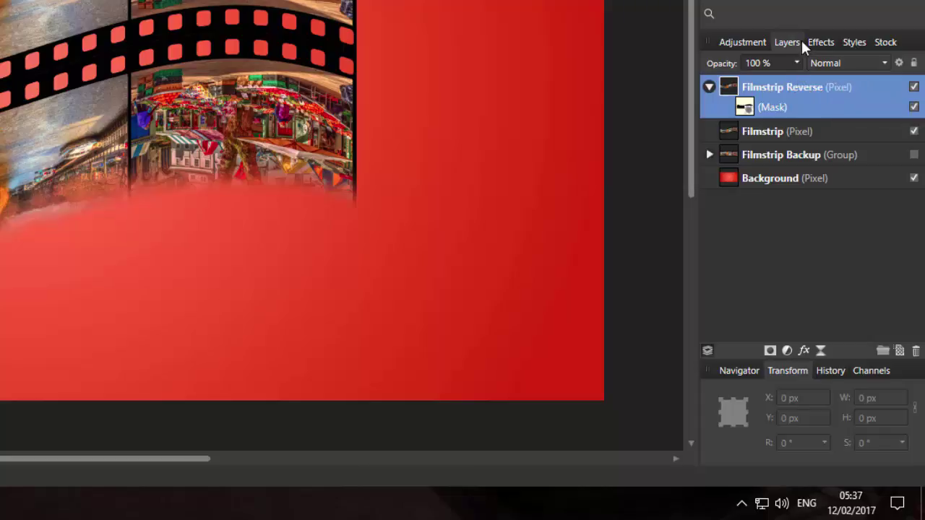
{"action": "left_click", "coordinate": [822, 42]}
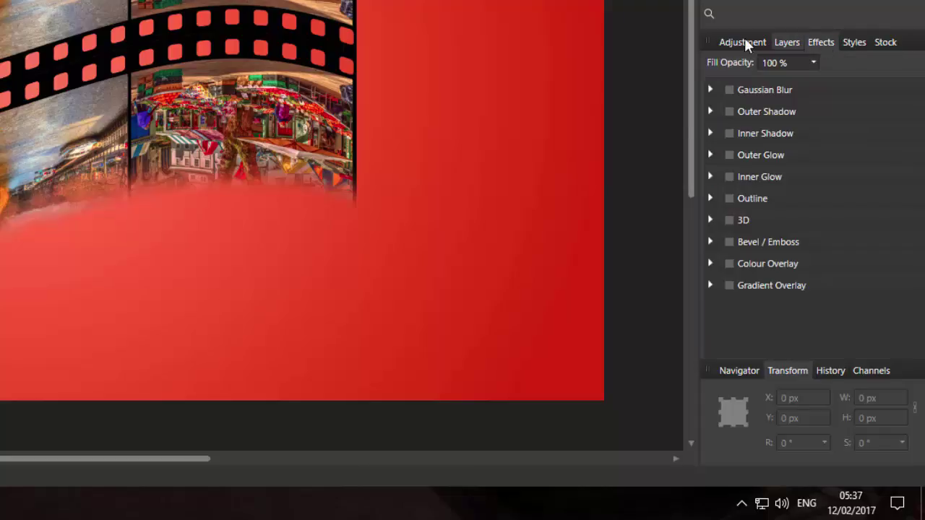
{"action": "left_click", "coordinate": [729, 89]}
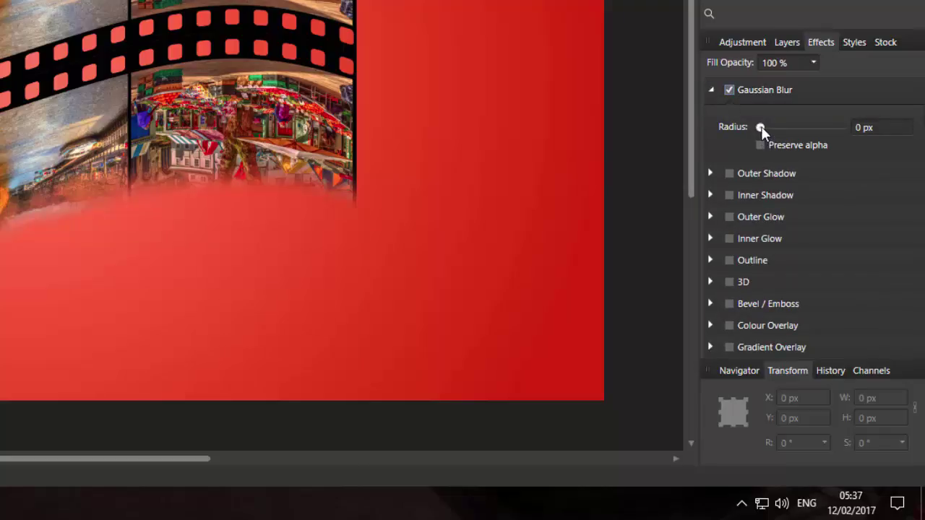
{"action": "left_click_drag", "start_coordinate": [761, 127], "coordinate": [767, 127]}
{"action": "left_click", "coordinate": [882, 127]}
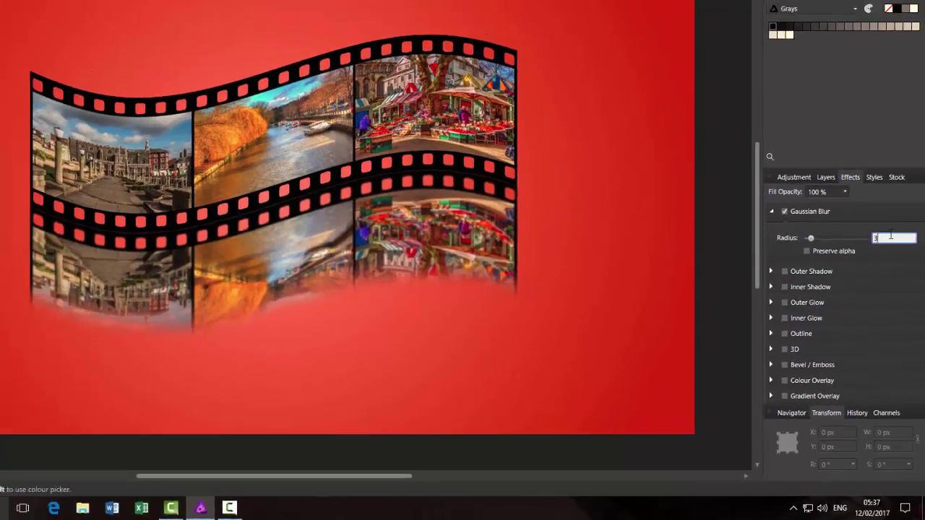
{"action": "type", "text": "3"}
{"action": "key", "text": "Return"}
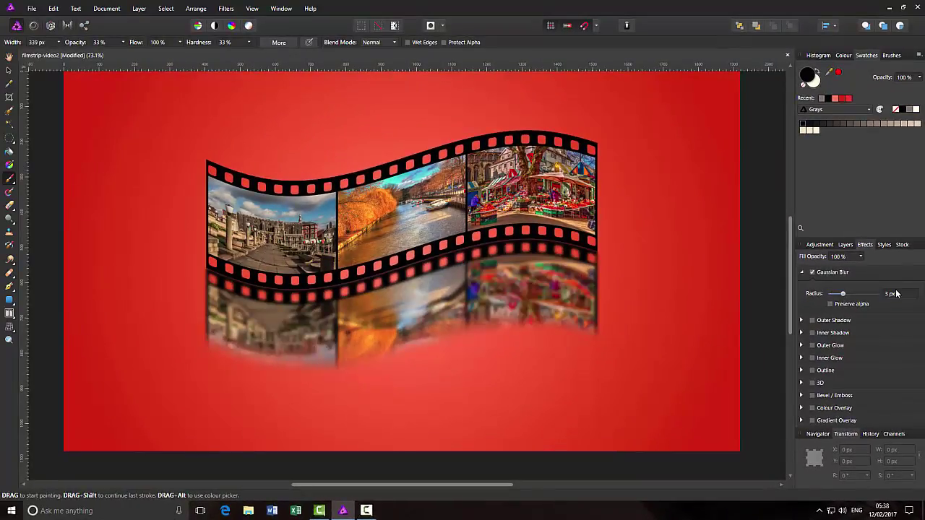
{"action": "mouse_move", "coordinate": [739, 364]}
{"action": "left_mouse_down"}
{"action": "mouse_move", "coordinate": [662, 378]}
{"action": "mouse_move", "coordinate": [637, 320]}
{"action": "mouse_move", "coordinate": [599, 338]}
{"action": "left_mouse_up"}
{"action": "key", "text": "ctrl+z"}
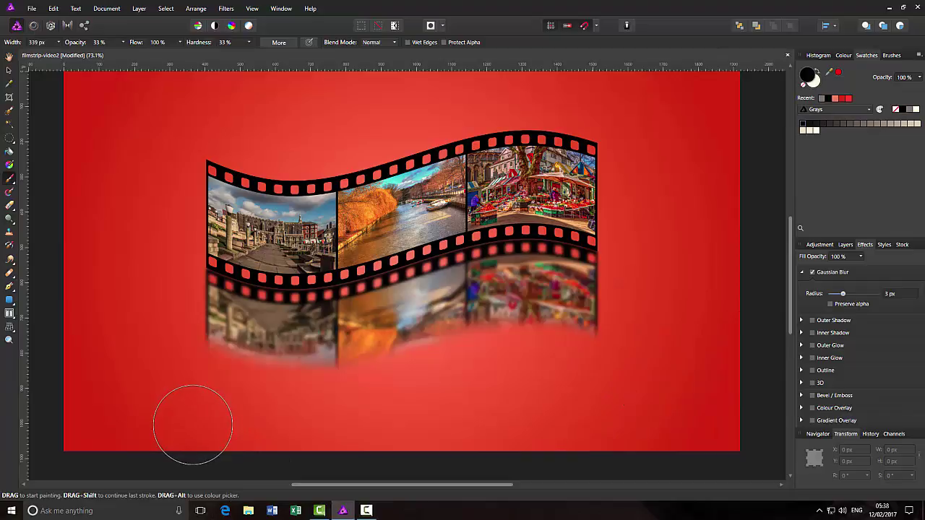
{"action": "mouse_move", "coordinate": [636, 419]}
{"action": "left_mouse_down"}
{"action": "mouse_move", "coordinate": [698, 424]}
{"action": "mouse_move", "coordinate": [732, 451]}
{"action": "left_mouse_up"}
{"action": "key", "text": "ctrl+z"}
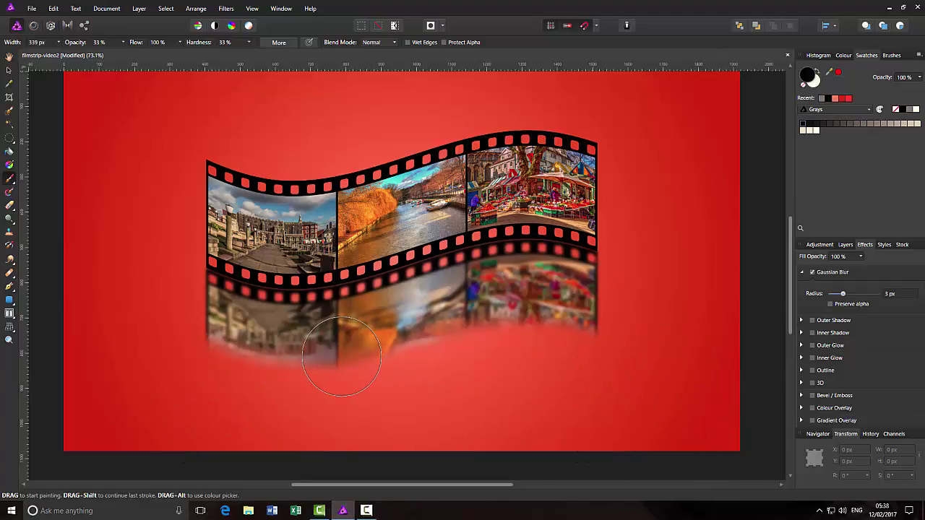
{"action": "mouse_move", "coordinate": [420, 347]}
{"action": "left_mouse_down"}
{"action": "mouse_move", "coordinate": [326, 318]}
{"action": "mouse_move", "coordinate": [210, 325]}
{"action": "left_mouse_up"}
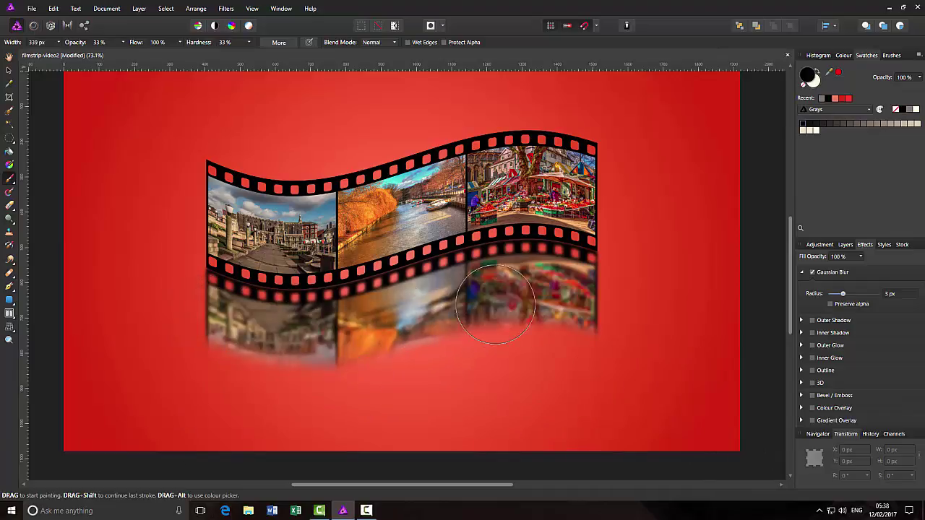
Nudge the Filmstrip Reverse layer up to Y 470 px to close the gap beneath the upper filmstrip
{"action": "left_click", "coordinate": [845, 245]}
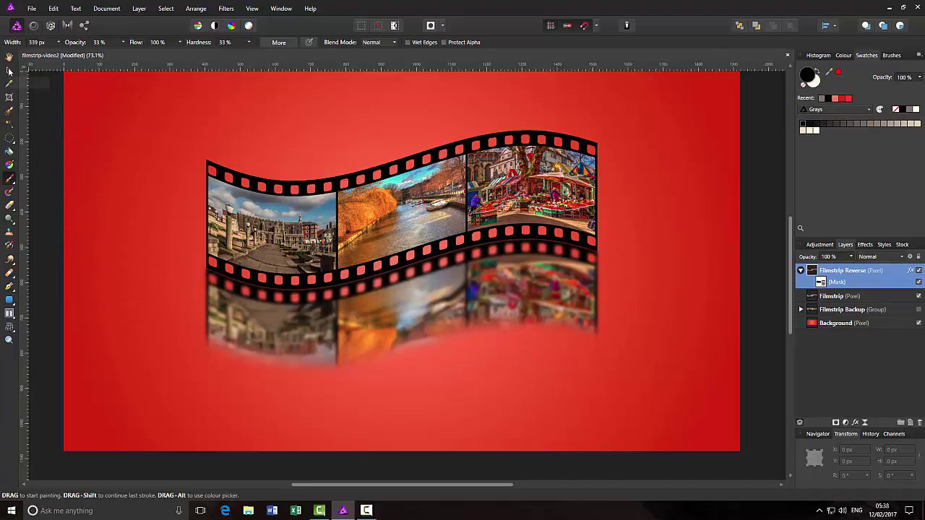
{"action": "left_click", "coordinate": [9, 70]}
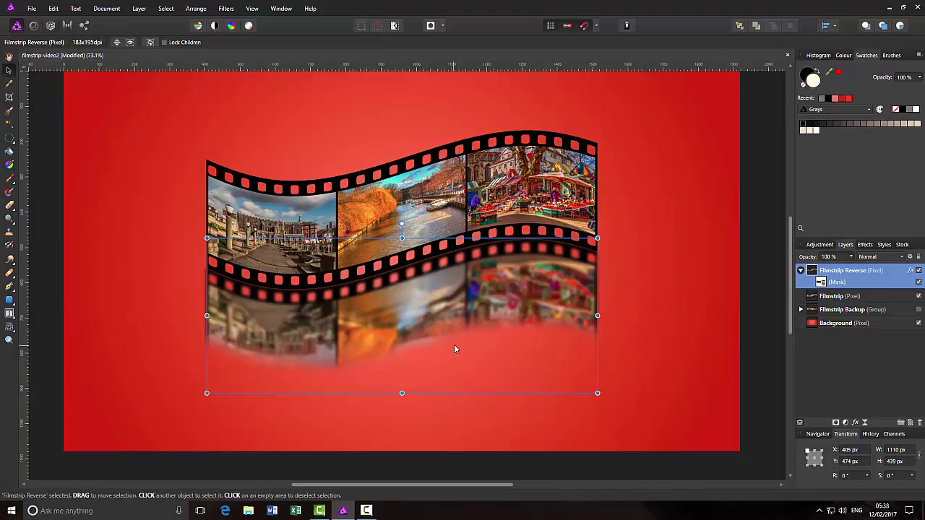
{"action": "key", "text": "Up"}
{"action": "key", "text": "Up"}
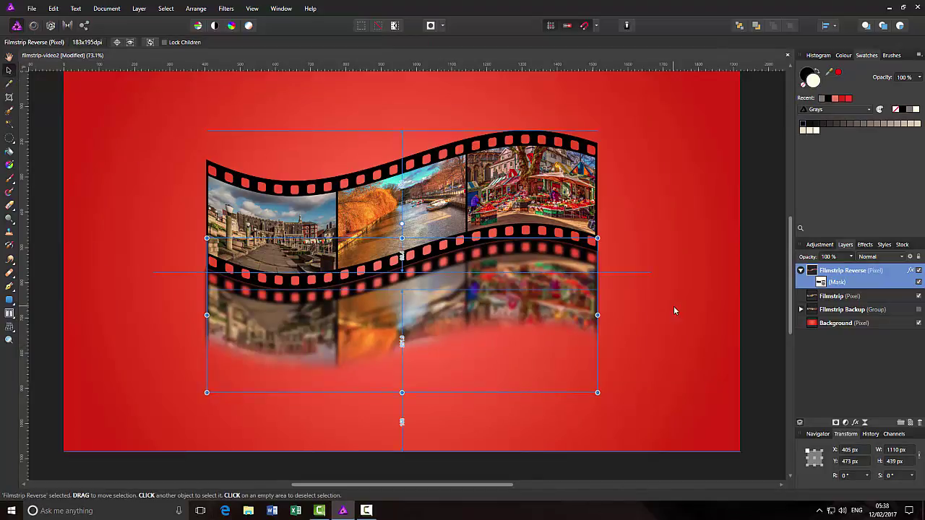
{"action": "key", "text": "Up"}
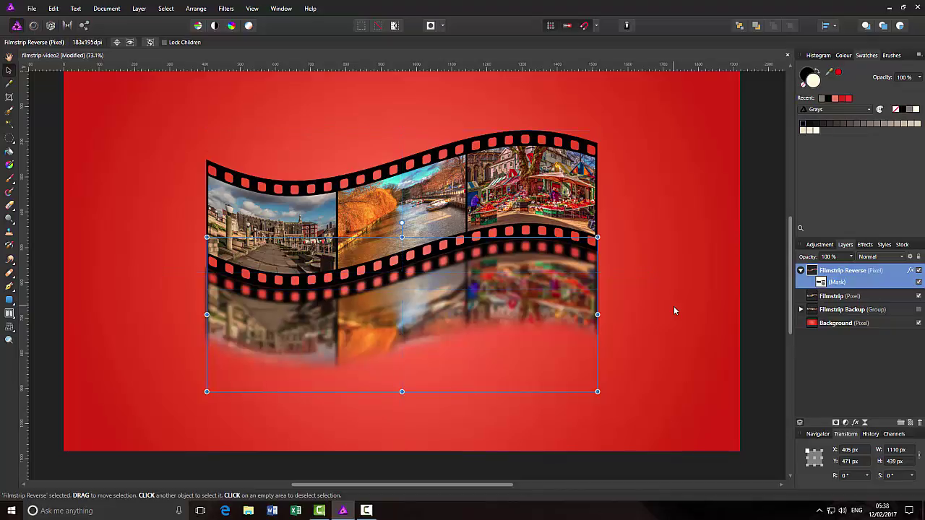
{"action": "left_click", "coordinate": [760, 323]}
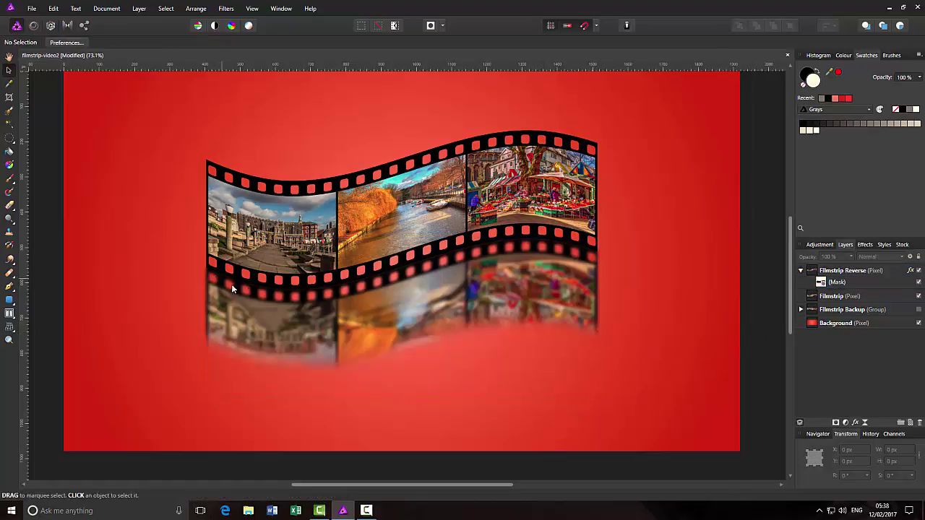
{"action": "left_click", "coordinate": [548, 278]}
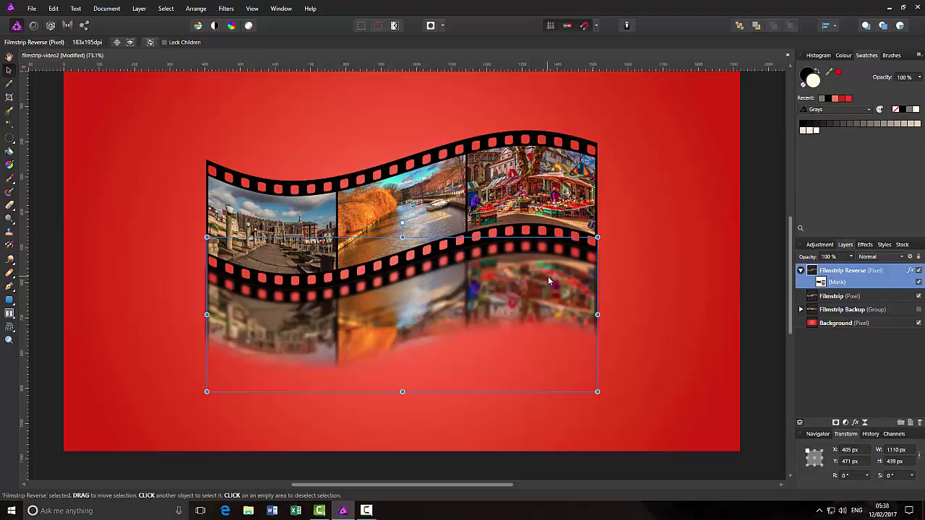
{"action": "left_click", "coordinate": [767, 283]}
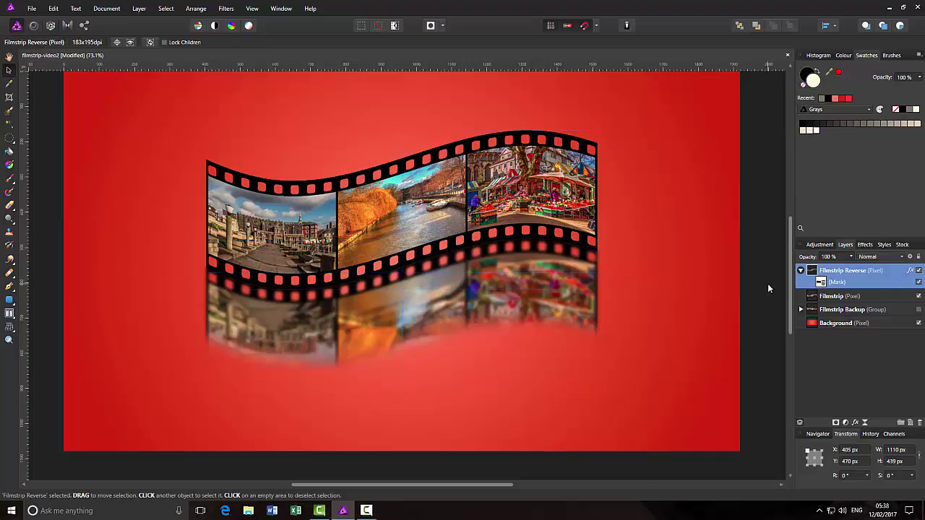